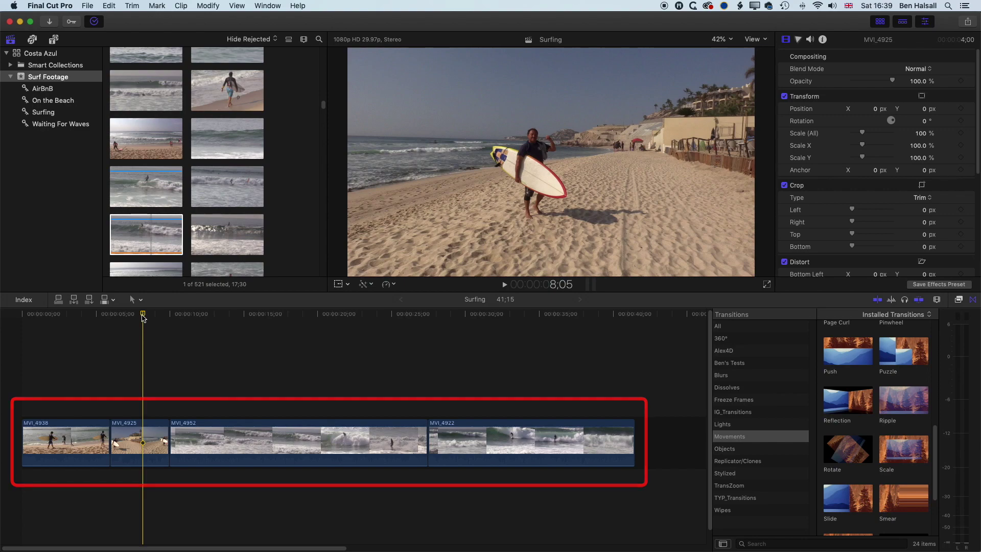
Show the timeline Tools pop-up listing Select, Trim, Position, Range Selection, Blade, Zoom and Hand.
left_click(141, 300)
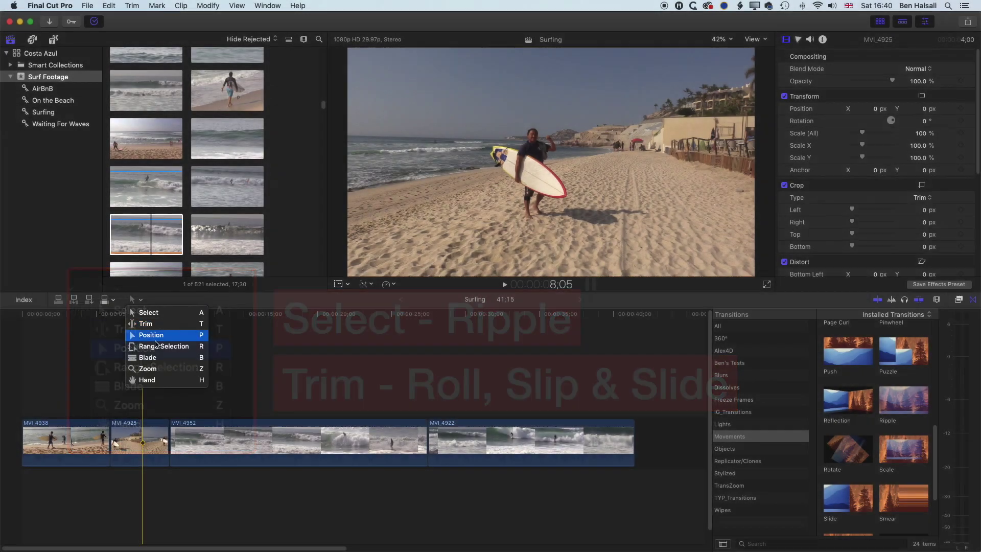
Split MVI_4952 into two pieces near the 15-second mark with the Blade tool.
left_click(283, 390)
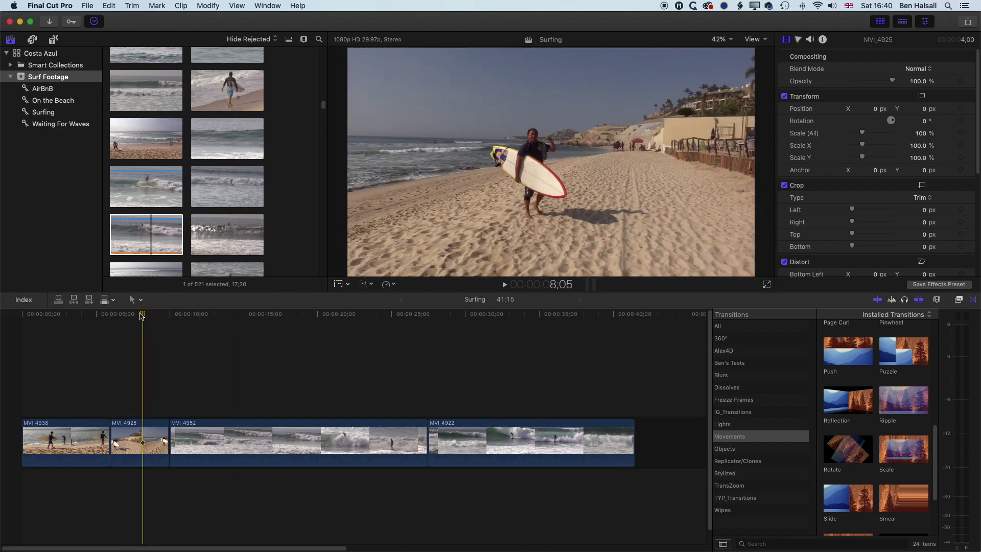
left_click(140, 301)
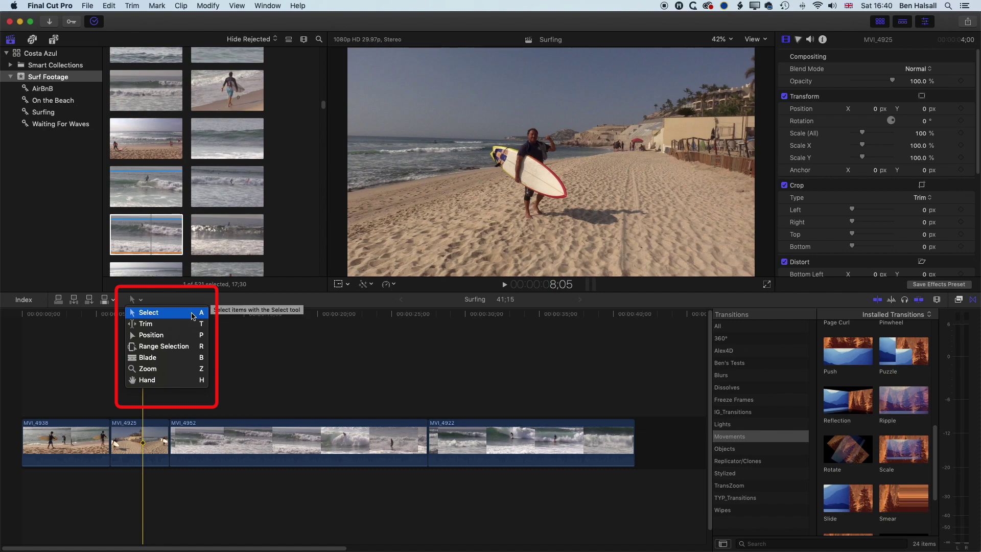
left_click(201, 357)
left_click(274, 440)
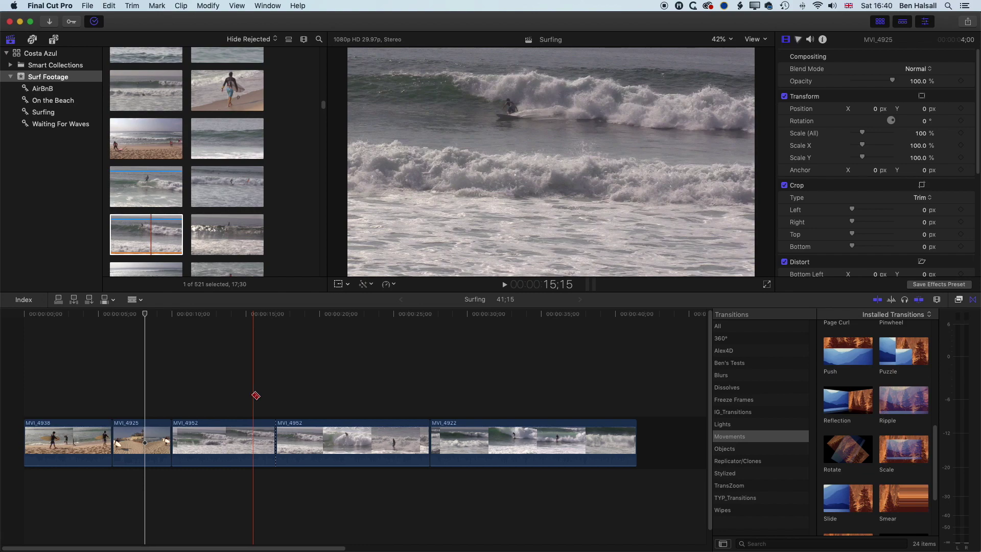
Return to the Select tool and undo the blade cut so MVI_4952 is whole again.
key("a")
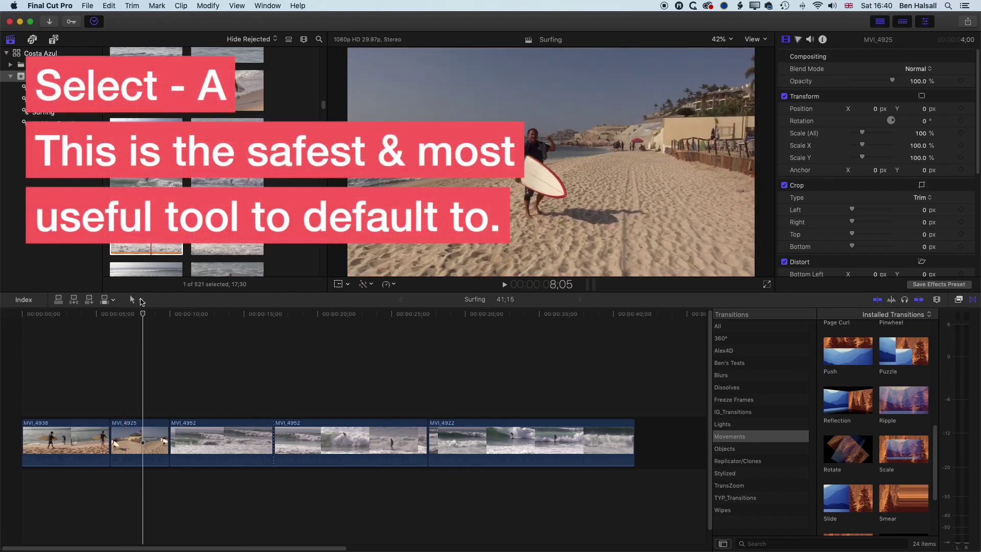
left_click(140, 300)
left_click(143, 302)
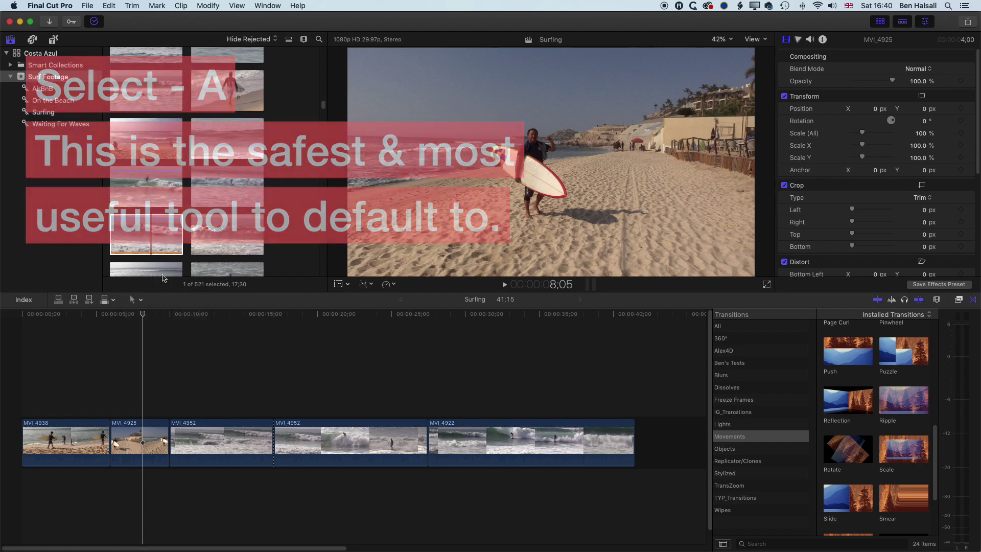
left_click(109, 6)
left_click(118, 20)
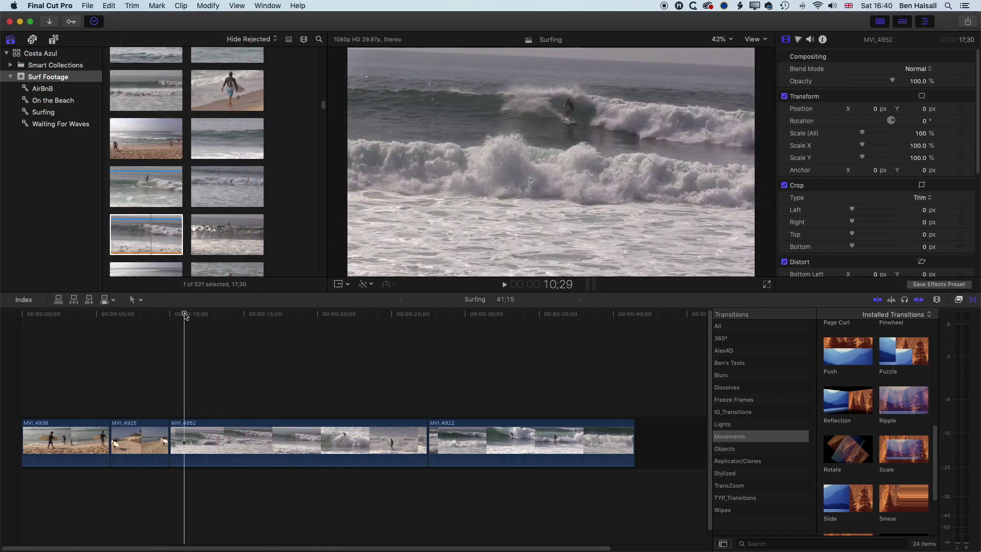
Select the edit point between MVI_4938 and MVI_4925.
left_click(134, 300)
left_click(144, 312)
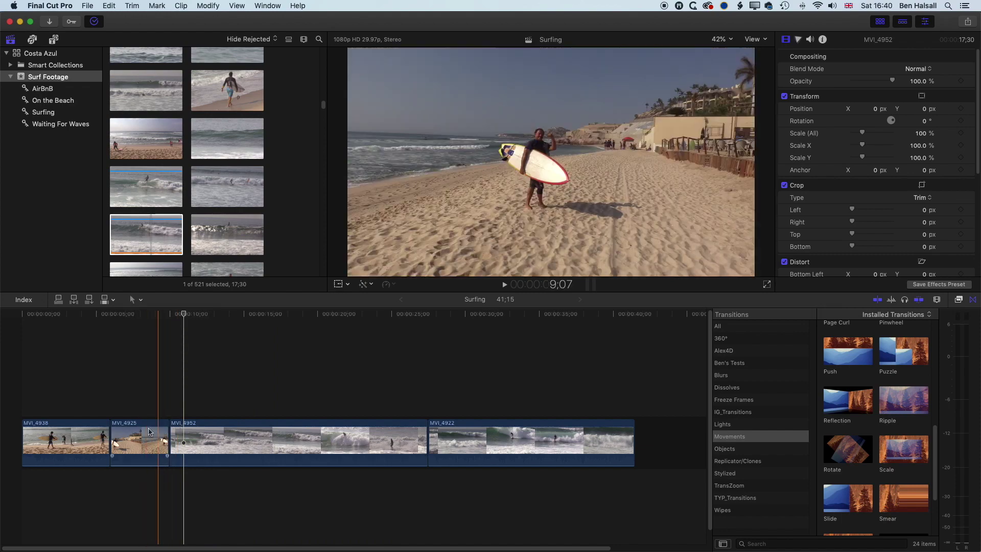
left_click(106, 434)
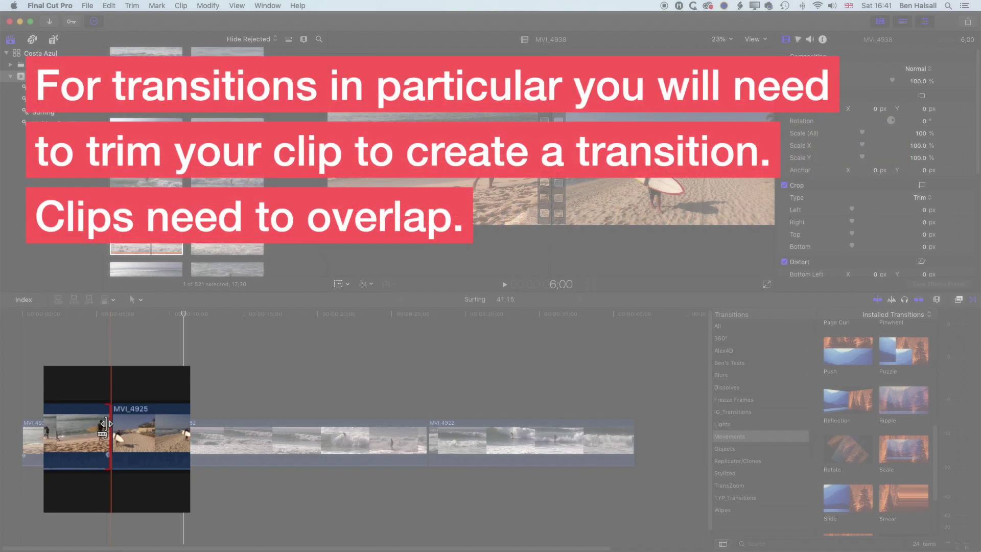
Ripple-trim MVI_4938's end back to about 3;08, then return the playhead to the start.
left_click_drag(105, 423, 47, 422)
left_click(65, 437)
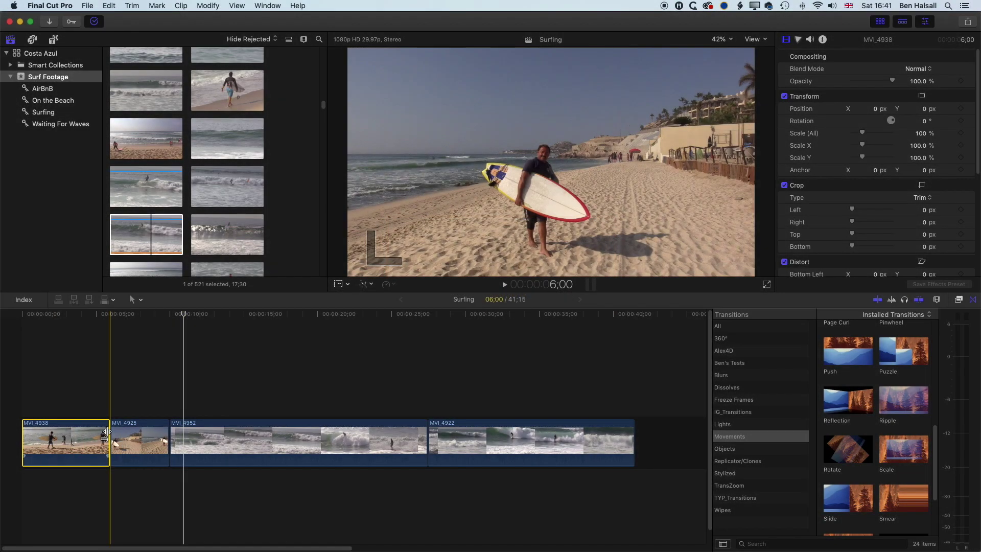
left_click(106, 431)
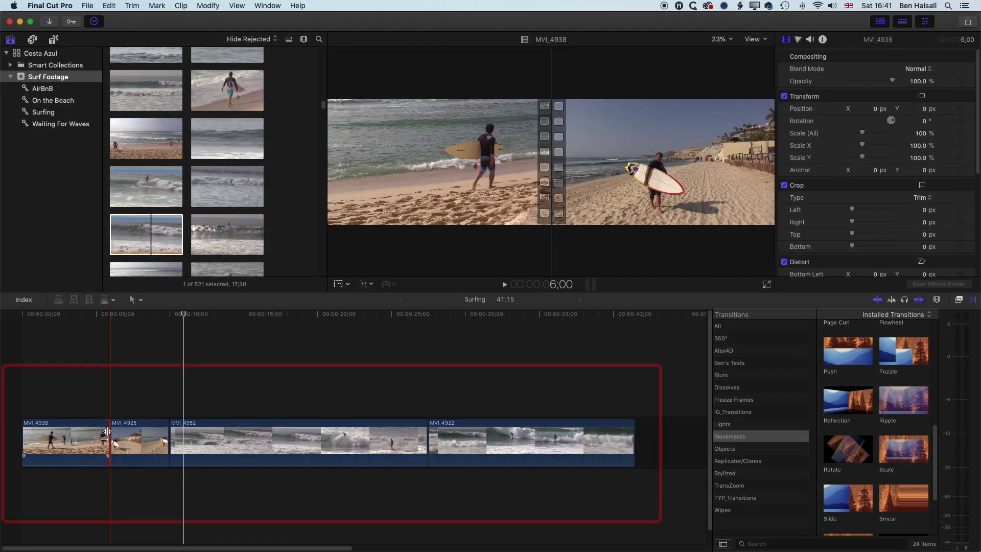
left_click_drag(105, 431, 69, 432)
left_click(14, 316)
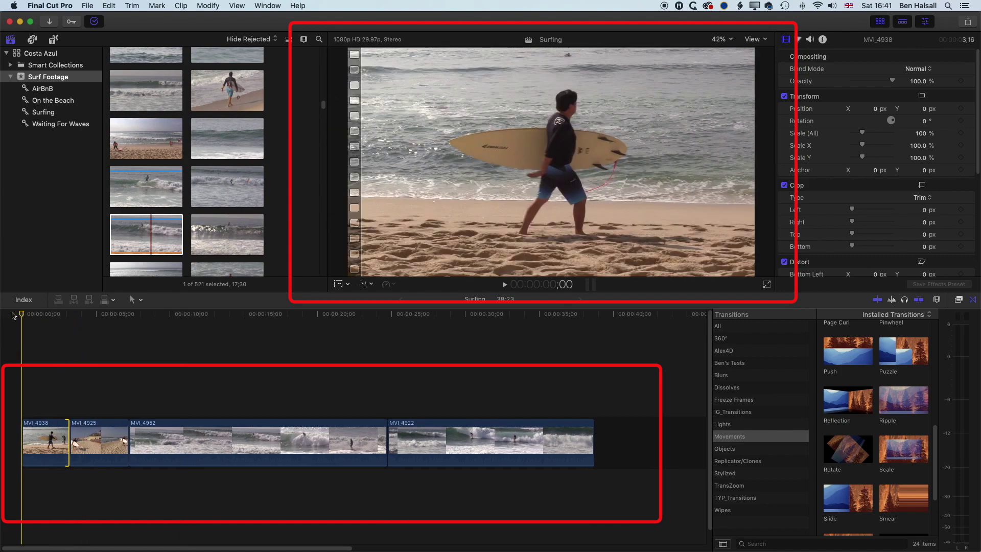
Trim away the start of MVI_4938 and play back the shortened opening.
key("space")
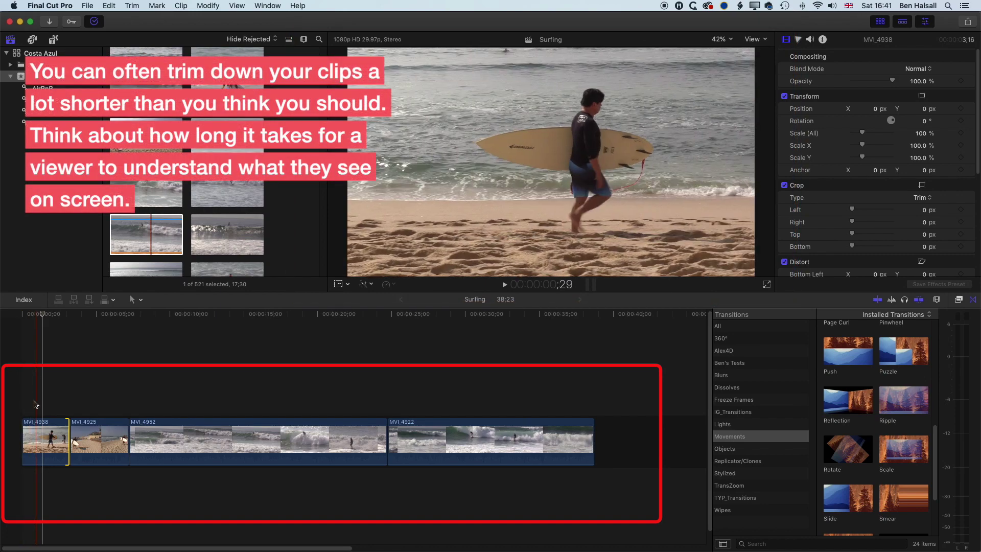
left_click_drag(25, 435, 60, 429)
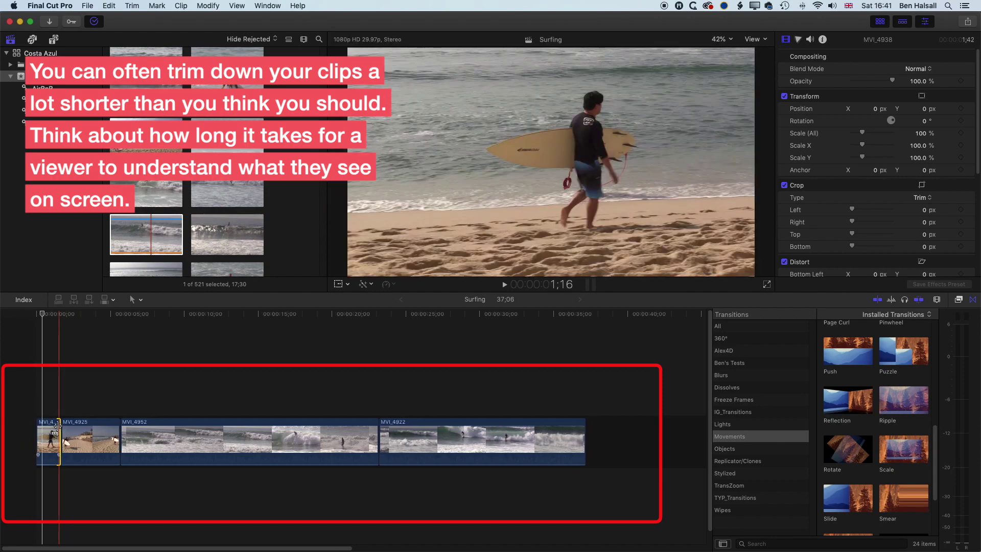
key("space")
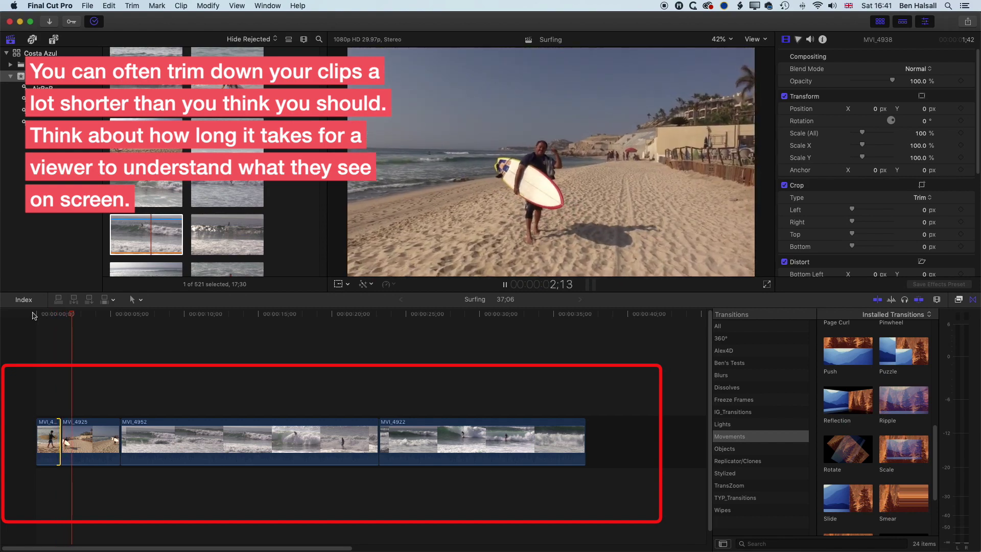
left_click(56, 315)
left_click(38, 315)
key("space")
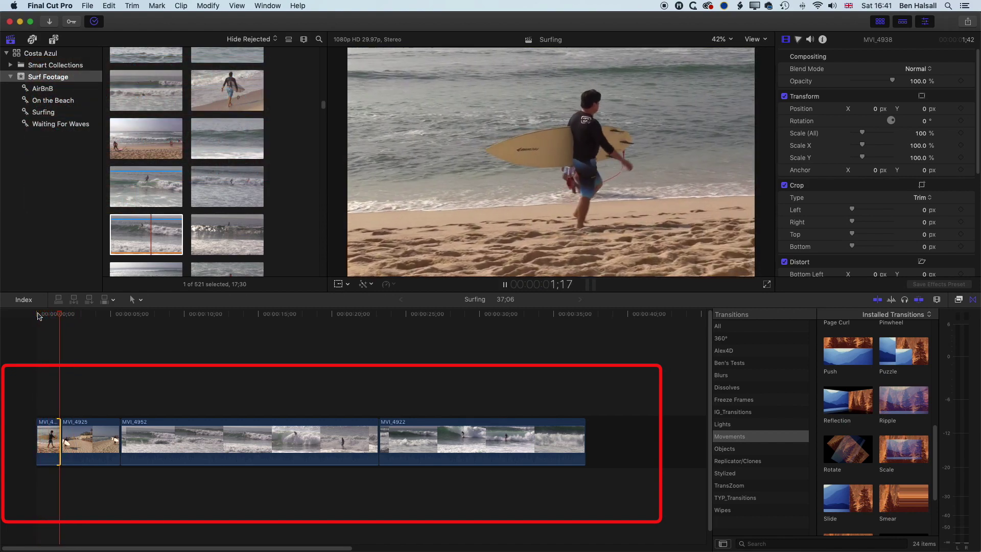
key("space")
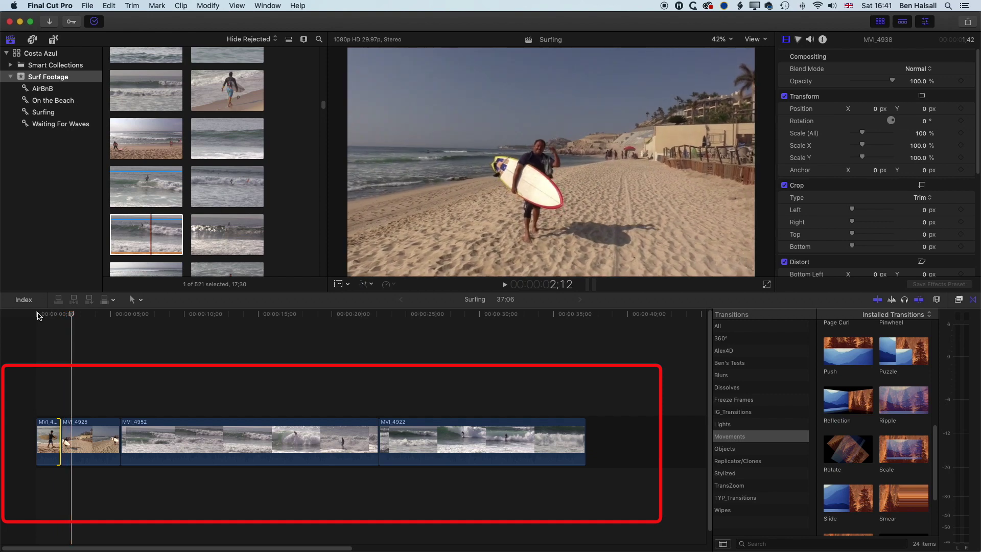
Review from MVI_4925's start and move the MVI_4938/MVI_4925 edit, leaving MVI_4925 about 1;28.
left_click_drag(37, 315, 65, 319)
key("l")
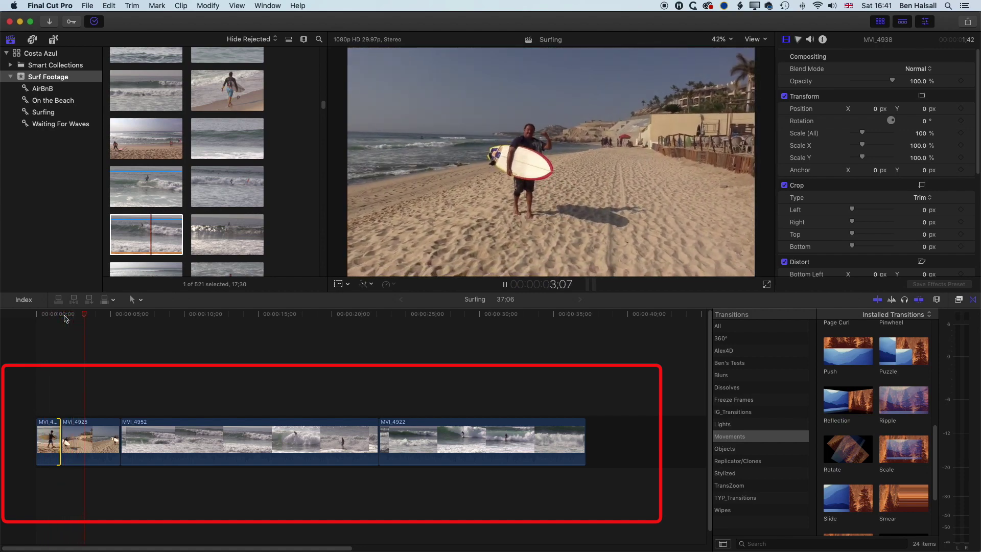
key("k")
left_click_drag(60, 434, 105, 431)
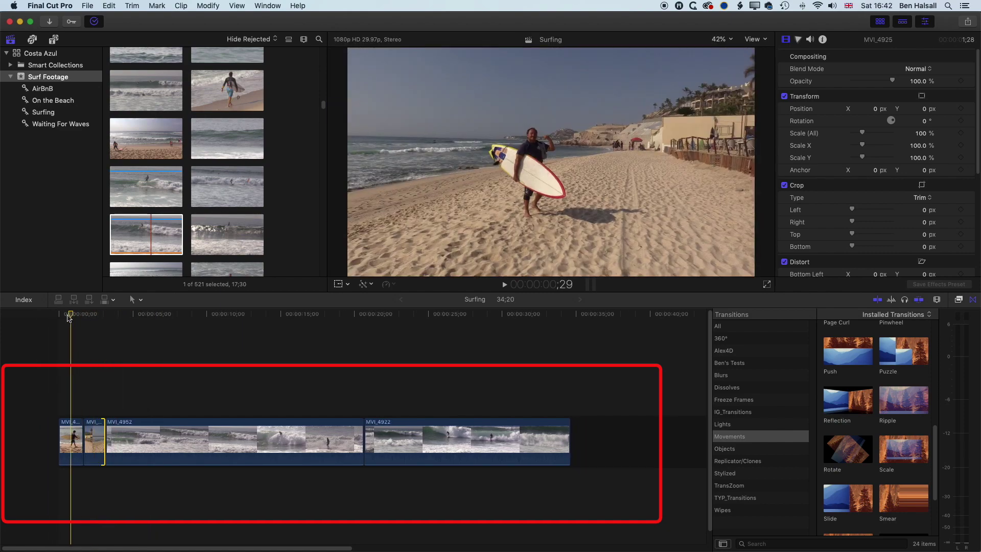
Replay from the start and shorten MVI_4925 by 12 frames, making the sequence 34;08.
left_click(55, 318)
key("space")
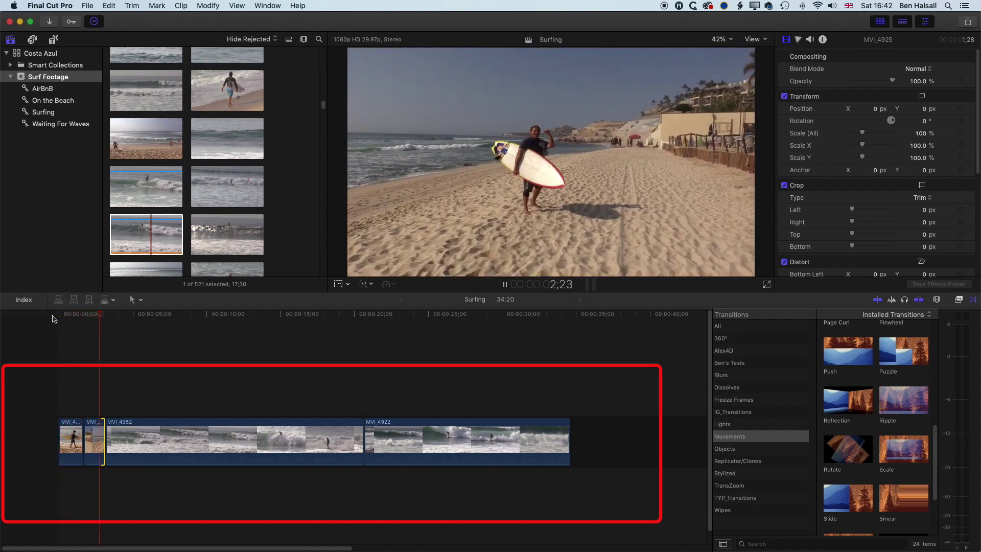
key("space")
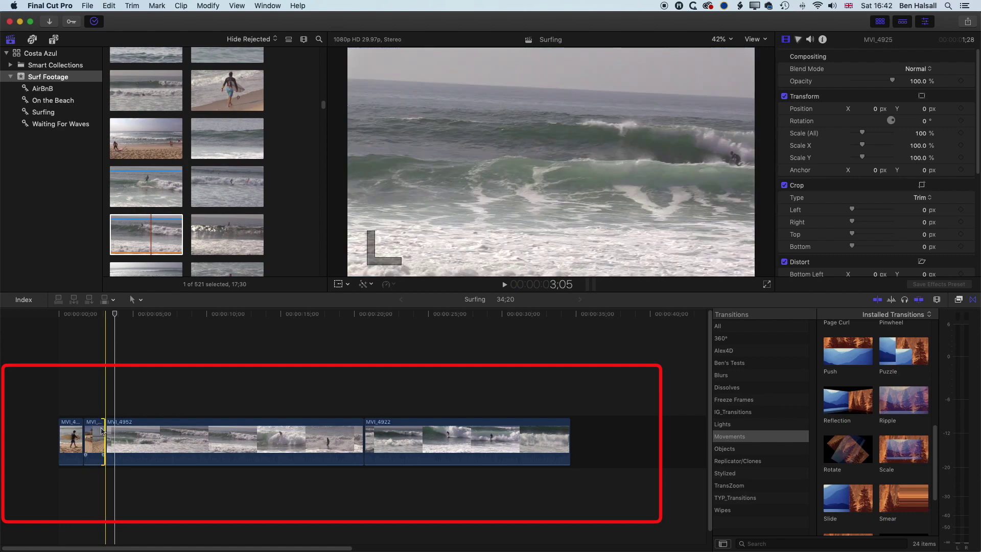
left_click_drag(102, 429, 94, 429)
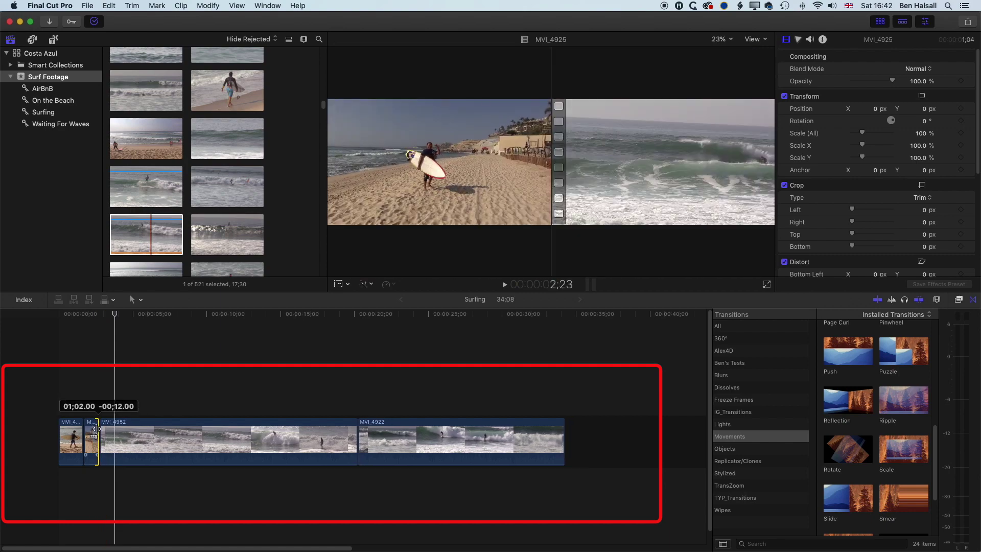
Check the durations of MVI_4938 and the 1;02 MVI_4925, then deselect the clips.
left_click(71, 436)
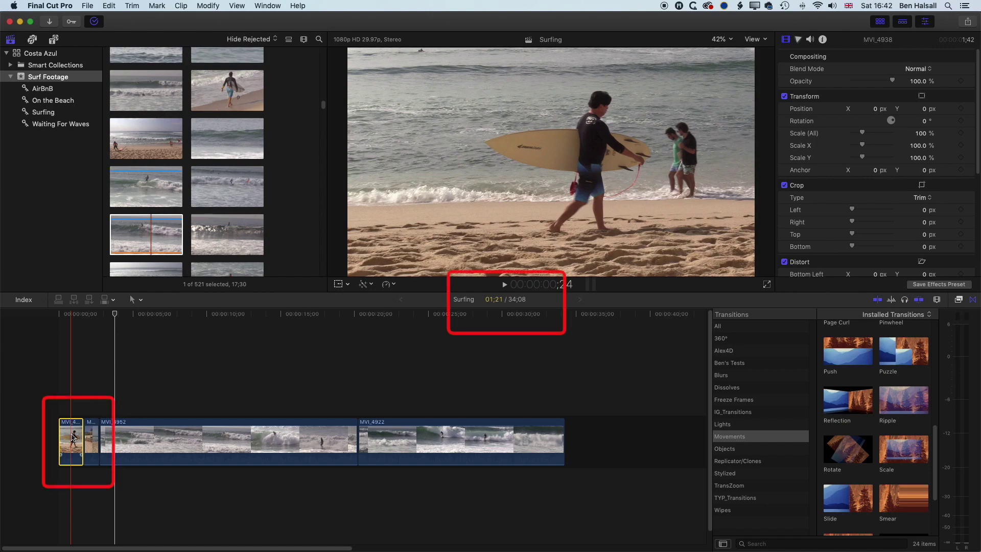
left_click(90, 438)
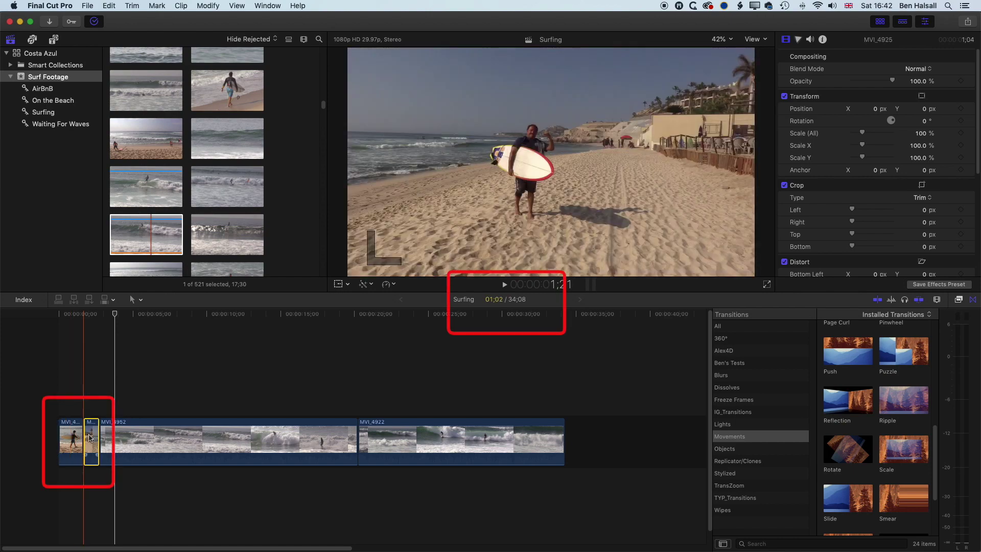
left_click(90, 432)
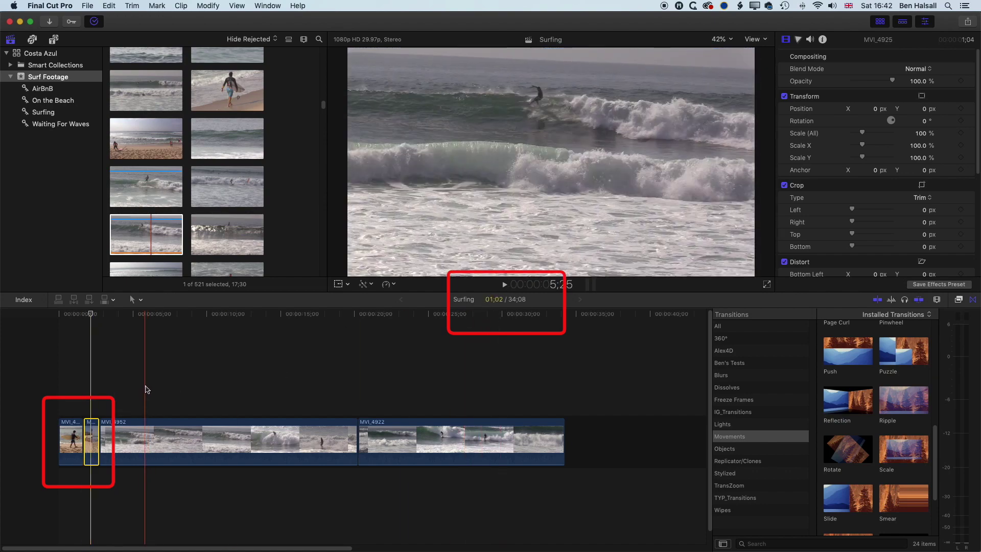
left_click(145, 389)
left_click(139, 300)
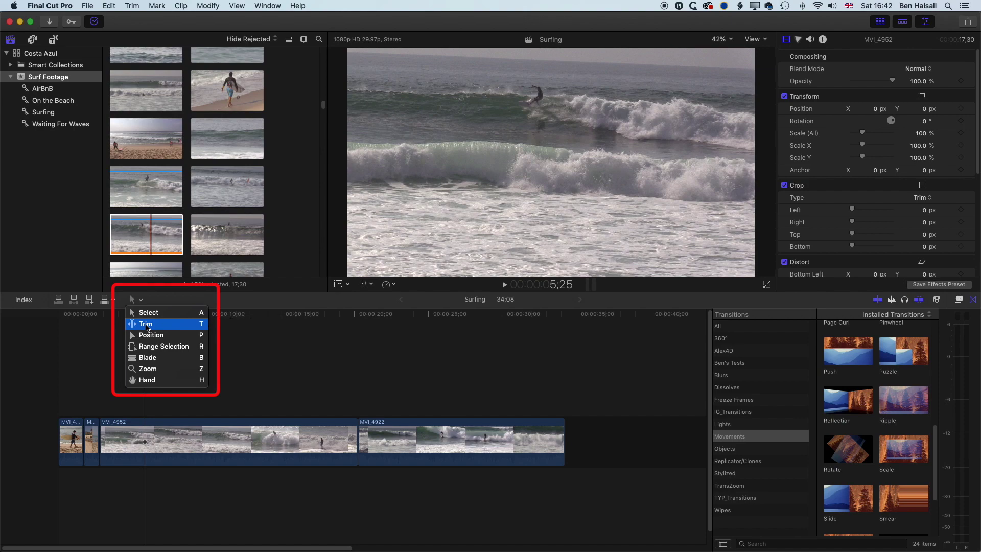
Roll the MVI_4925/MVI_4952 edit a few frames later with the Trim tool, keeping 34;08.
left_click(146, 325)
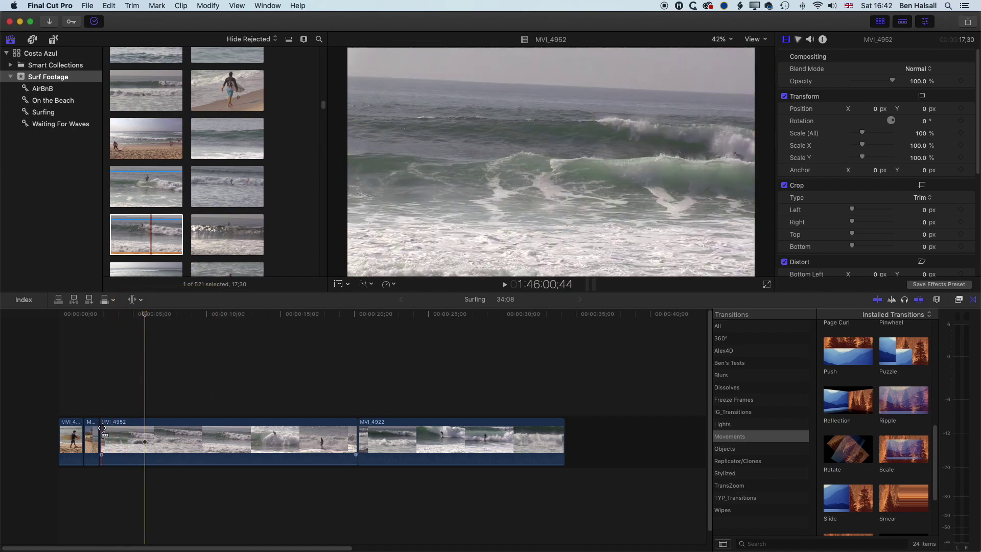
left_click(99, 434)
left_click_drag(99, 434, 106, 432)
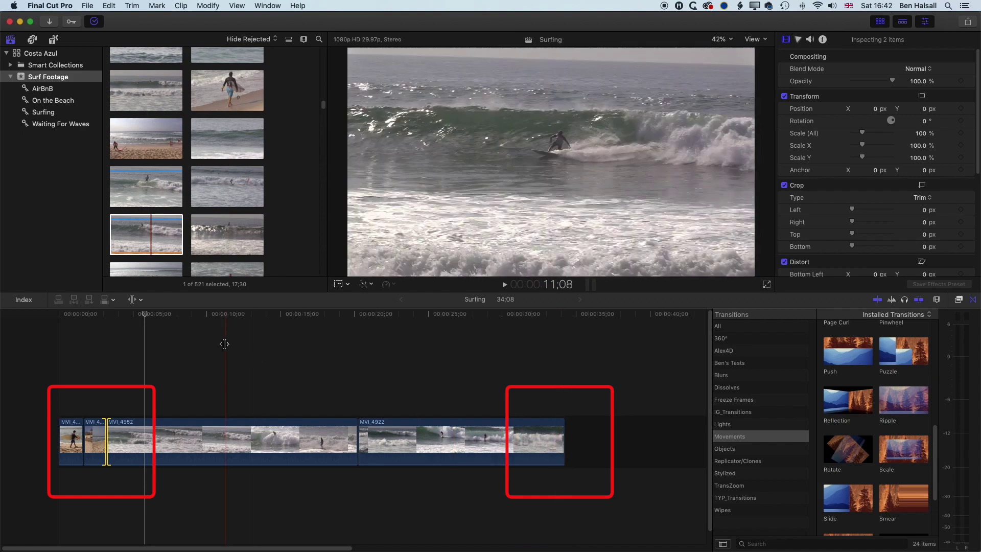
left_click(134, 299)
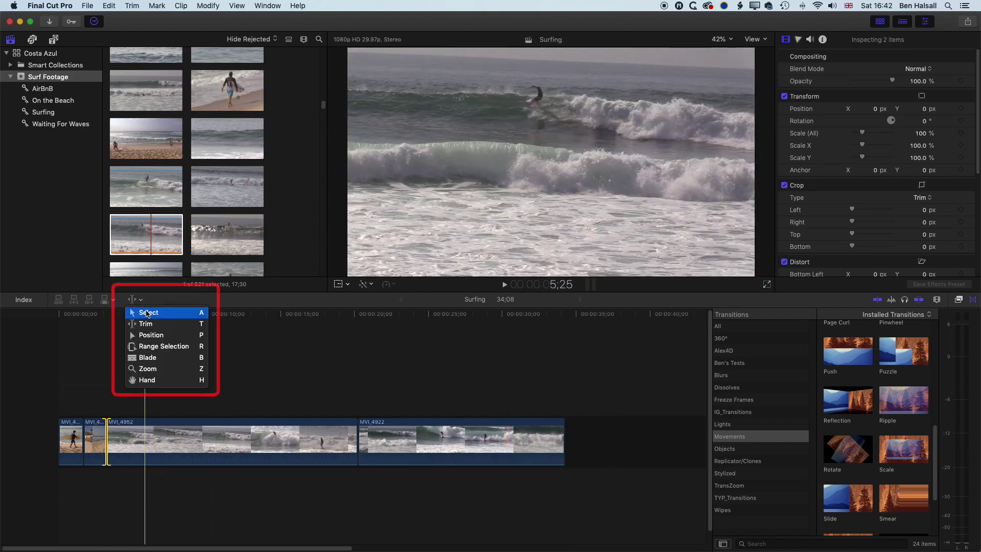
Ripple-trim about a second off MVI_4952's start and its end to about 8;56, giving 26;06.
left_click(148, 312)
left_click(123, 355)
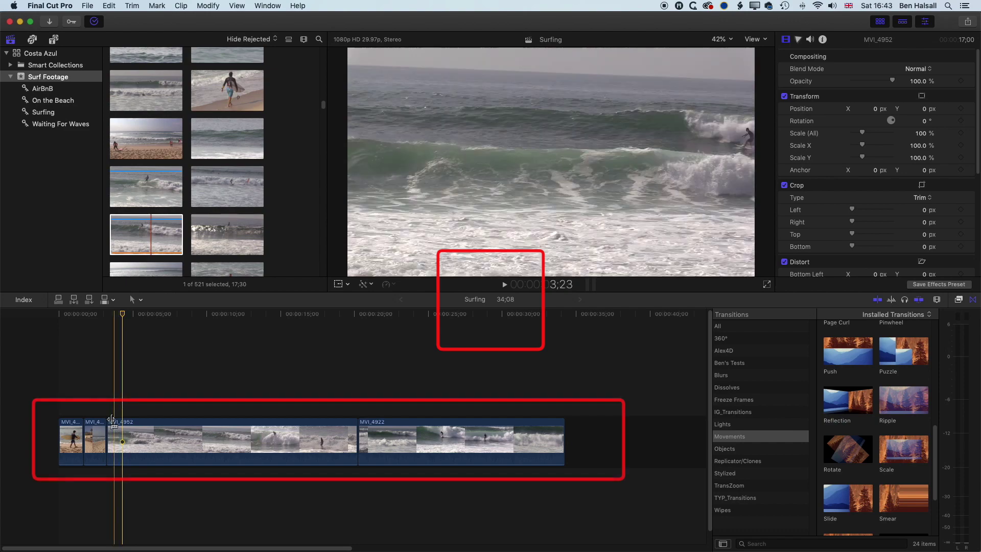
left_click_drag(107, 434, 124, 431)
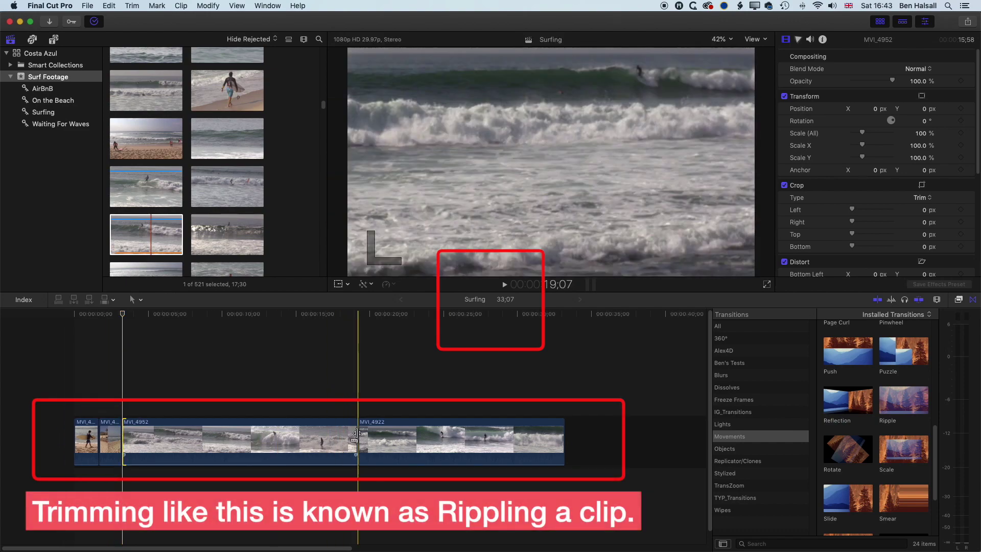
left_click_drag(355, 433, 253, 433)
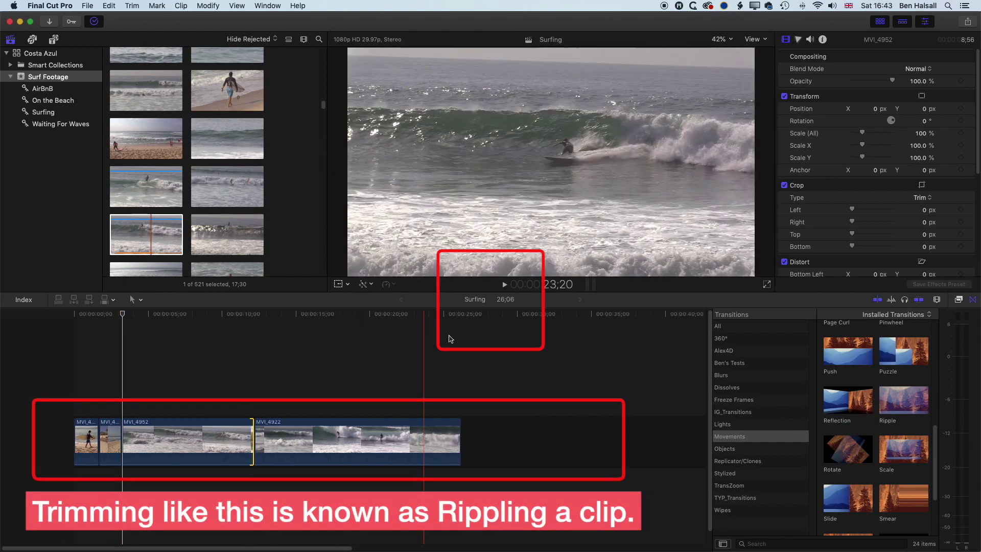
key("l")
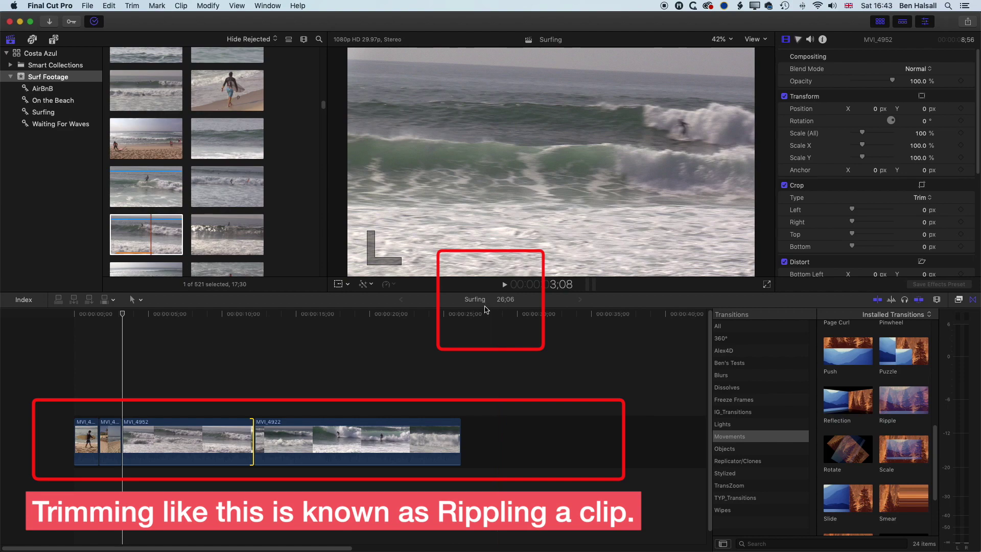
left_click(139, 300)
left_click(143, 325)
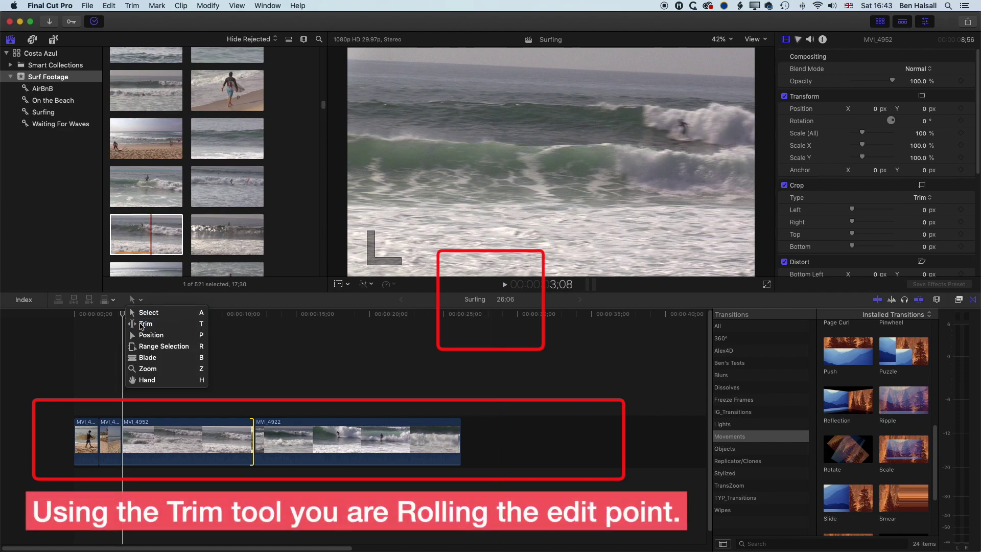
Roll the MVI_4925/MVI_4952 cut earlier with the Trim tool, replaying around the cut.
left_click_drag(122, 433, 141, 434)
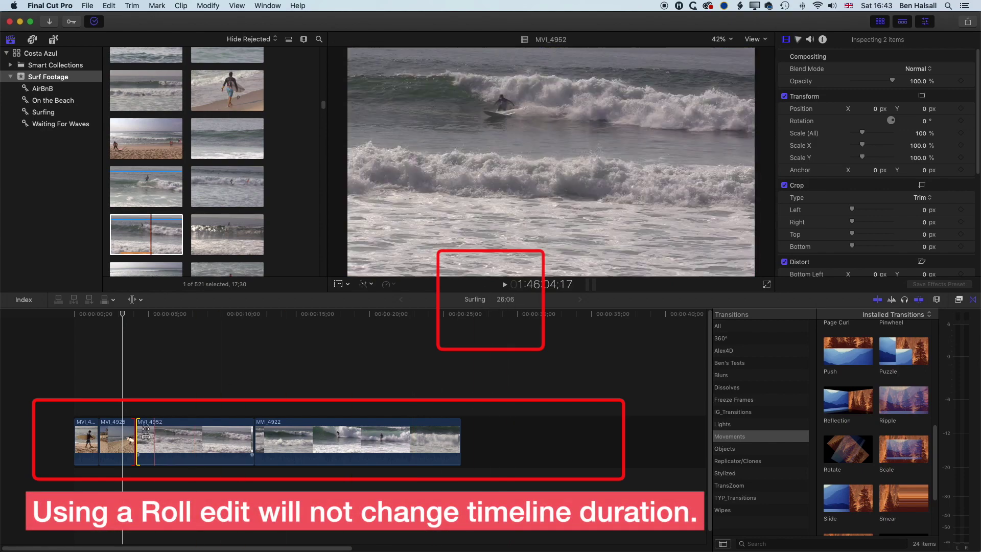
left_click_drag(136, 433, 128, 433)
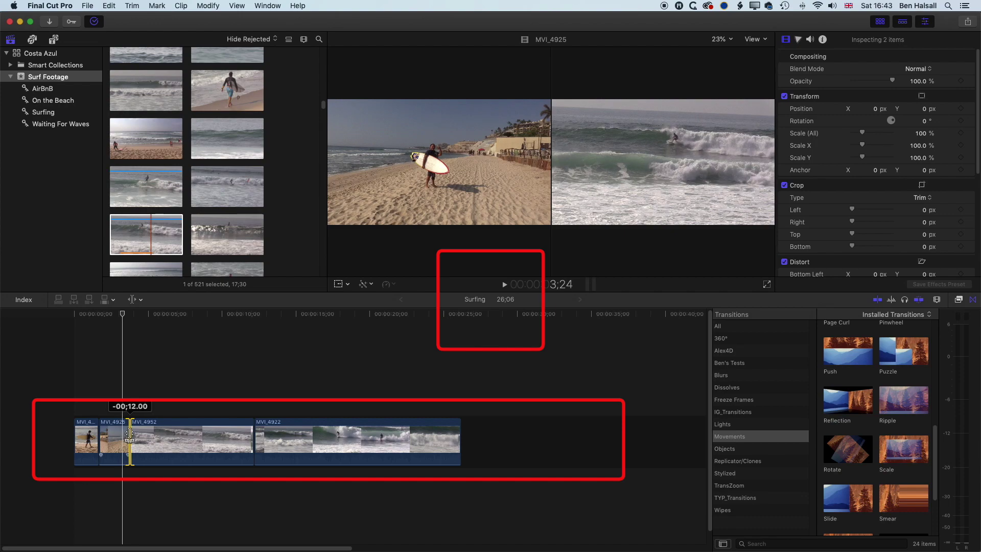
left_click_drag(129, 433, 130, 433)
key("shift+slash")
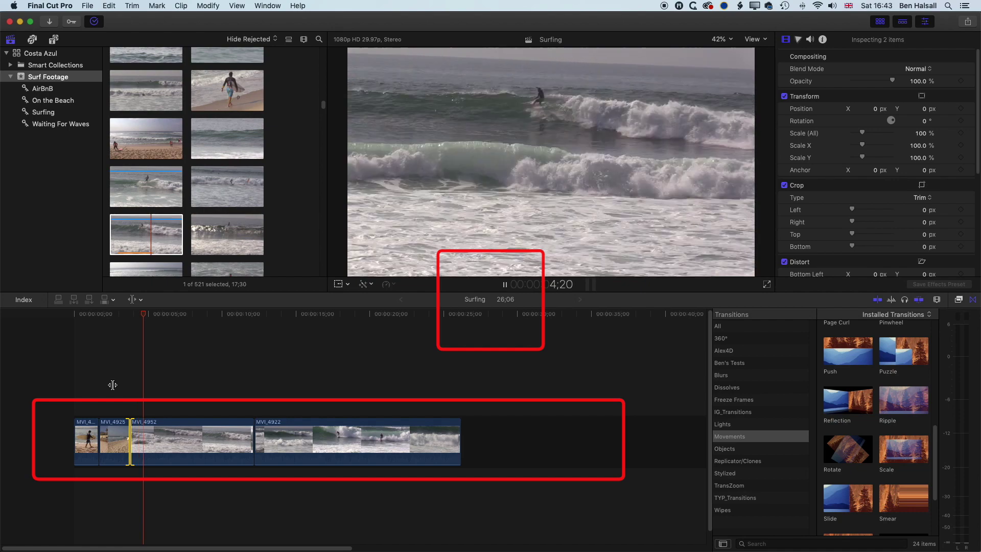
key("space")
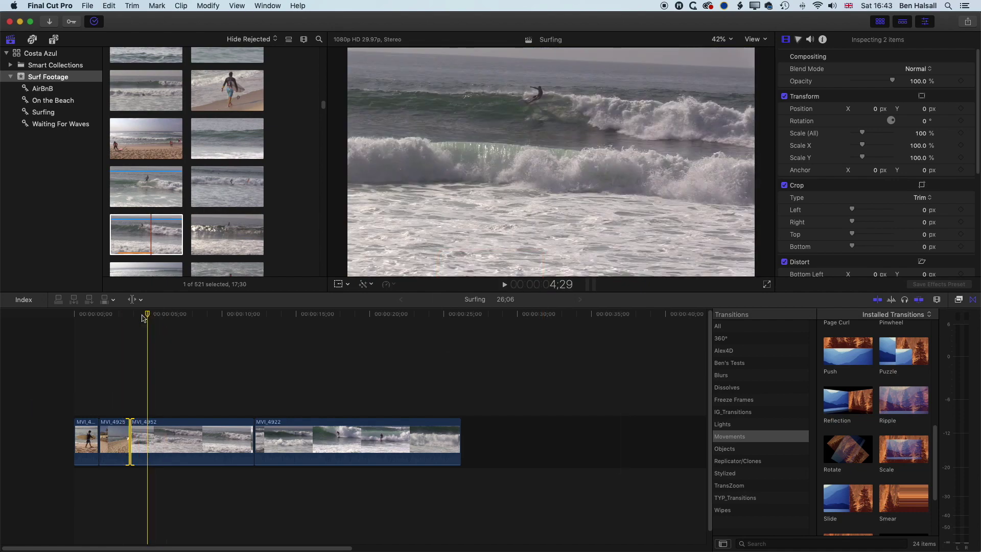
key("shift+slash")
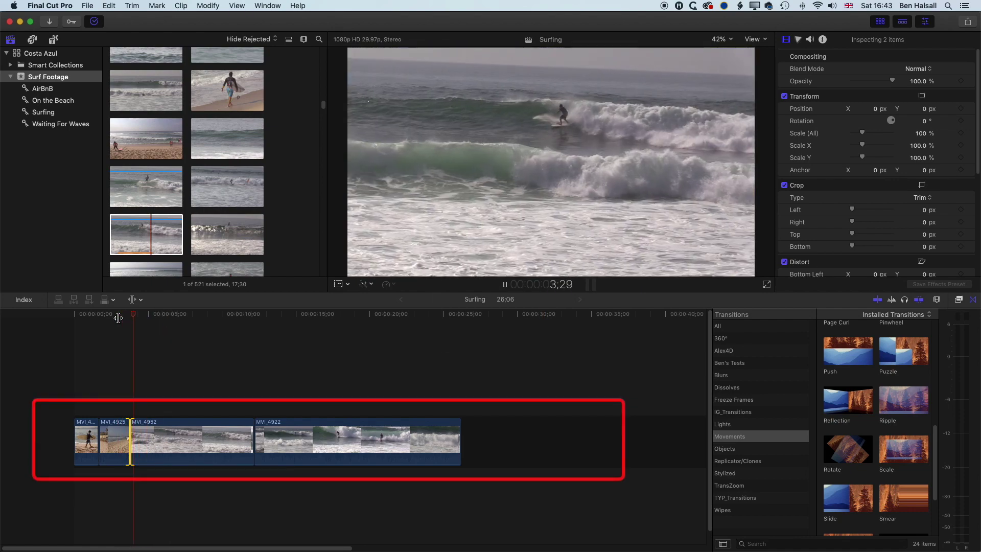
mouse_move(132, 428)
left_mouse_down()
mouse_move(106, 429)
mouse_move(123, 430)
left_mouse_up()
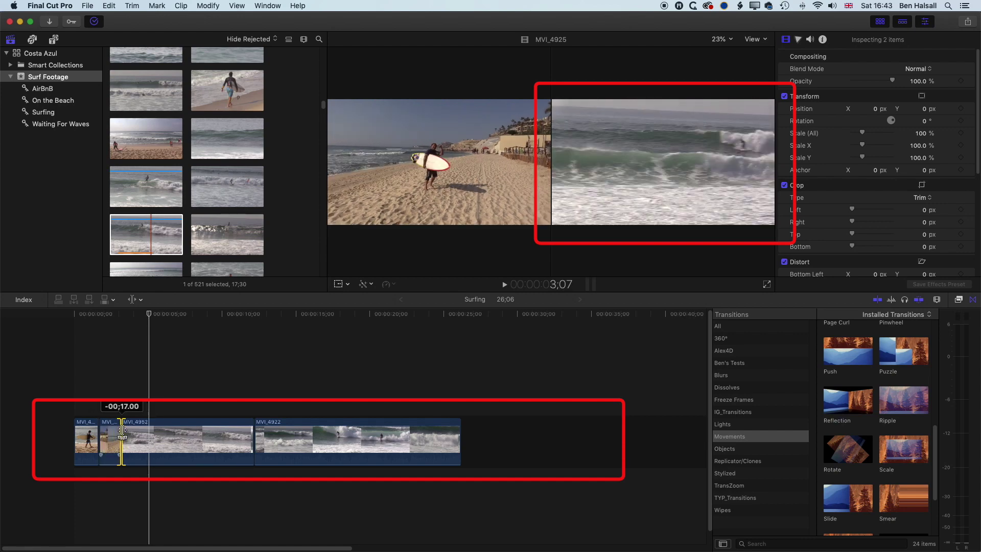
left_click_drag(118, 430, 118, 431)
Play through the rolled cut starting from the edit point.
left_click(141, 315)
left_click_drag(141, 314, 96, 315)
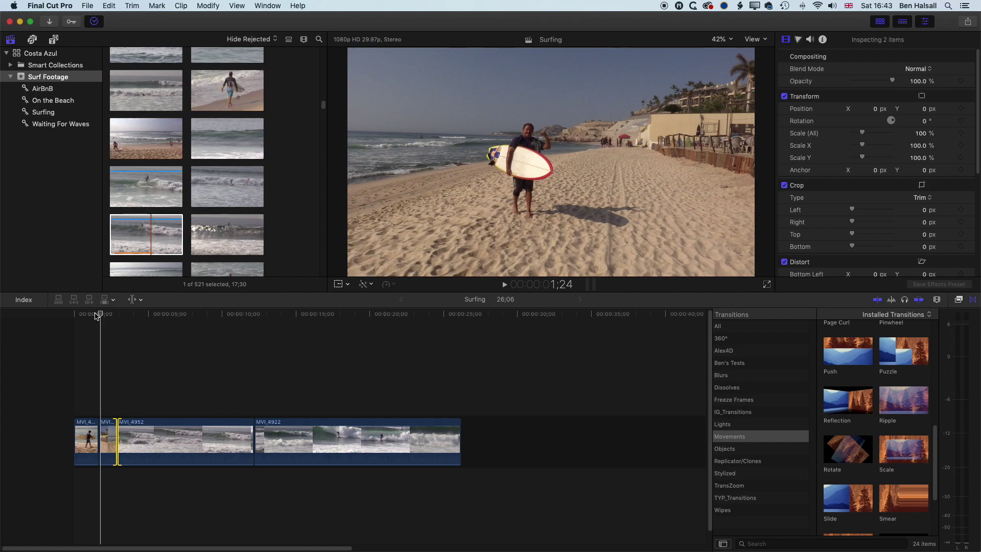
key("space")
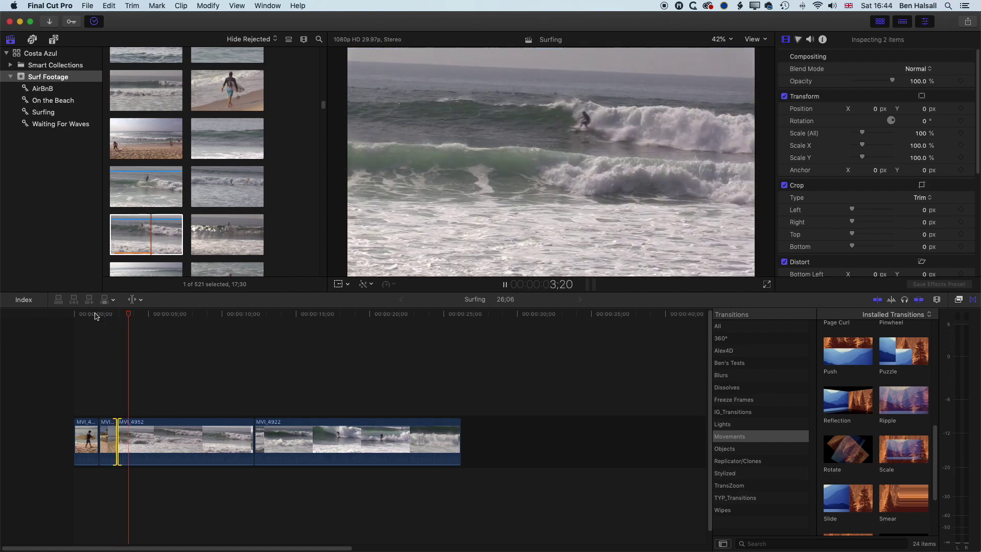
key("shift+x")
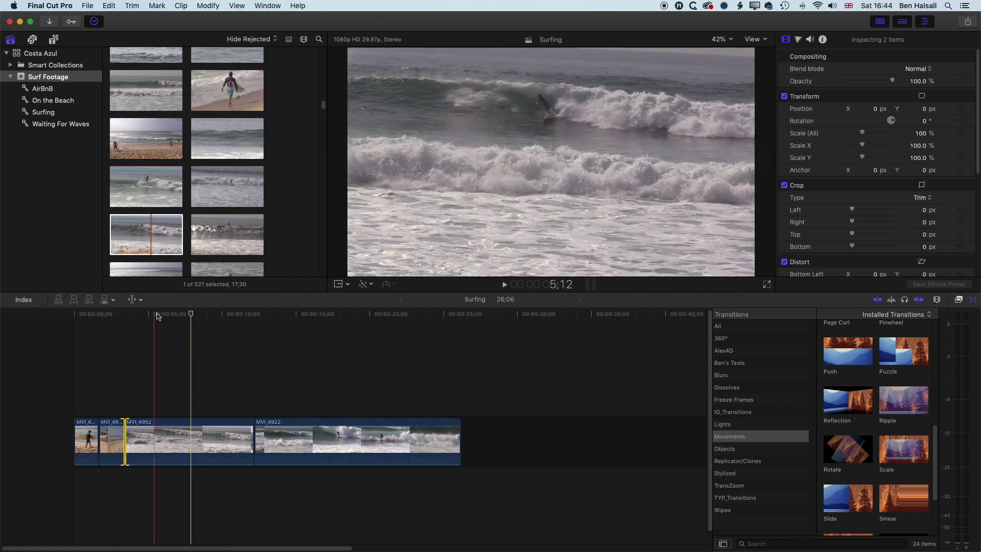
Extend MVI_4952's end about seven seconds with the Select tool, pushing MVI_4922 later.
left_click(141, 299)
left_click(144, 311)
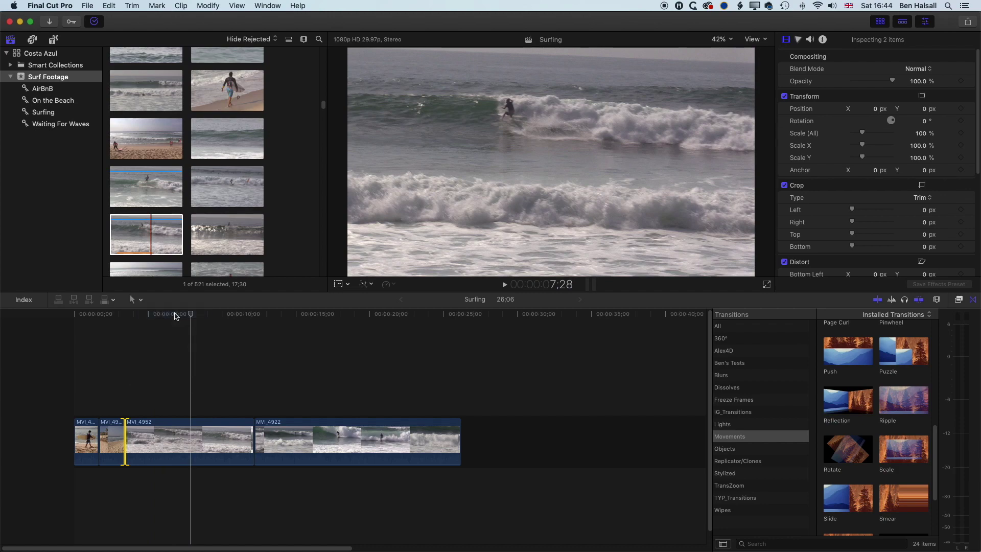
mouse_move(190, 317)
left_mouse_down()
mouse_move(158, 316)
mouse_move(220, 328)
mouse_move(182, 325)
left_mouse_up()
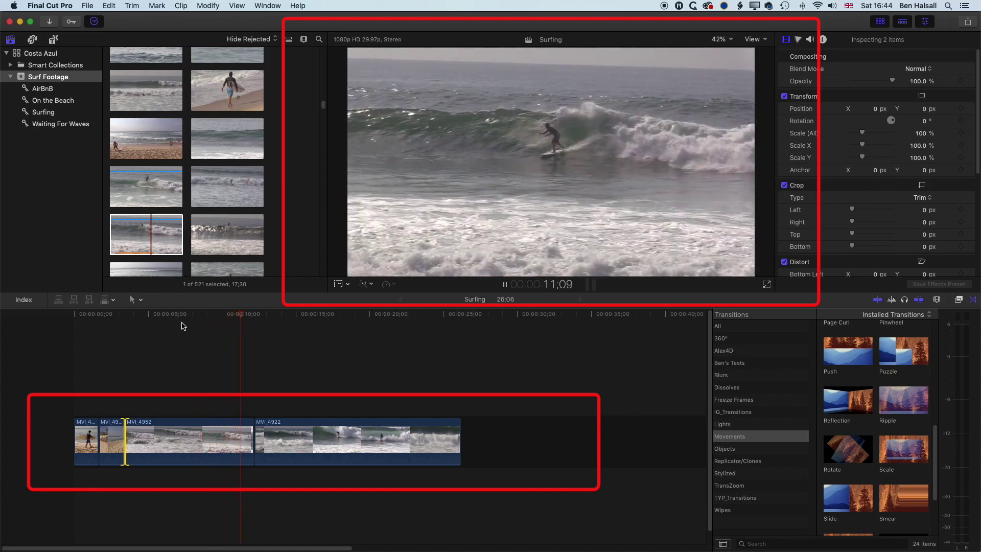
key("j")
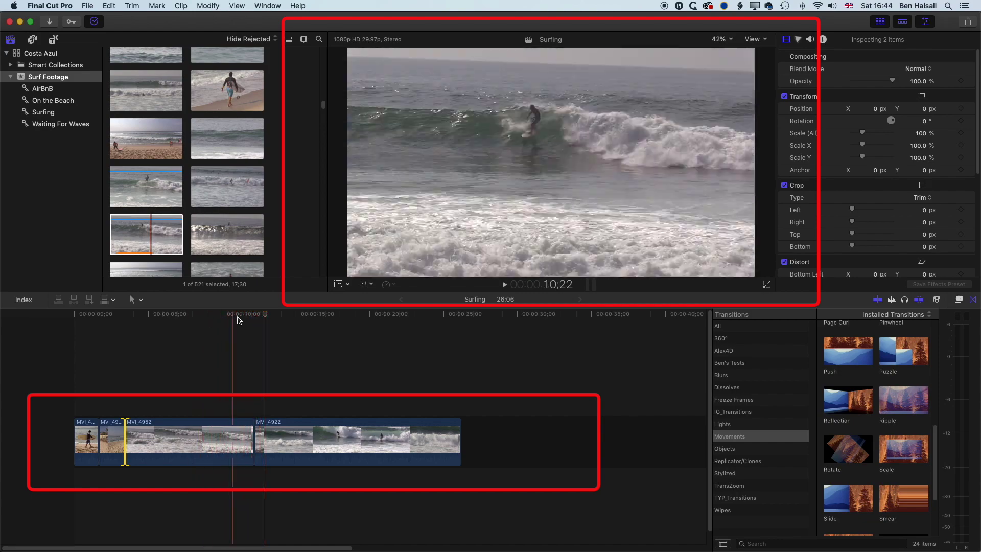
key("l")
left_click_drag(261, 431, 363, 431)
left_click_drag(222, 314, 252, 323)
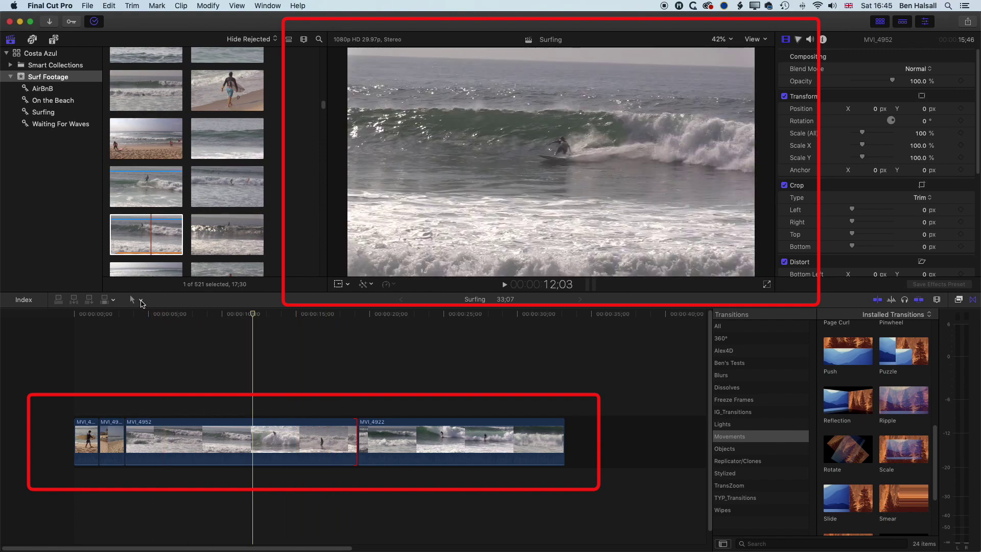
Ripple-trim MVI_4952's end shorter so Surfing runs 26;03, then skim the cut into MVI_4922.
left_click_drag(356, 437, 250, 429)
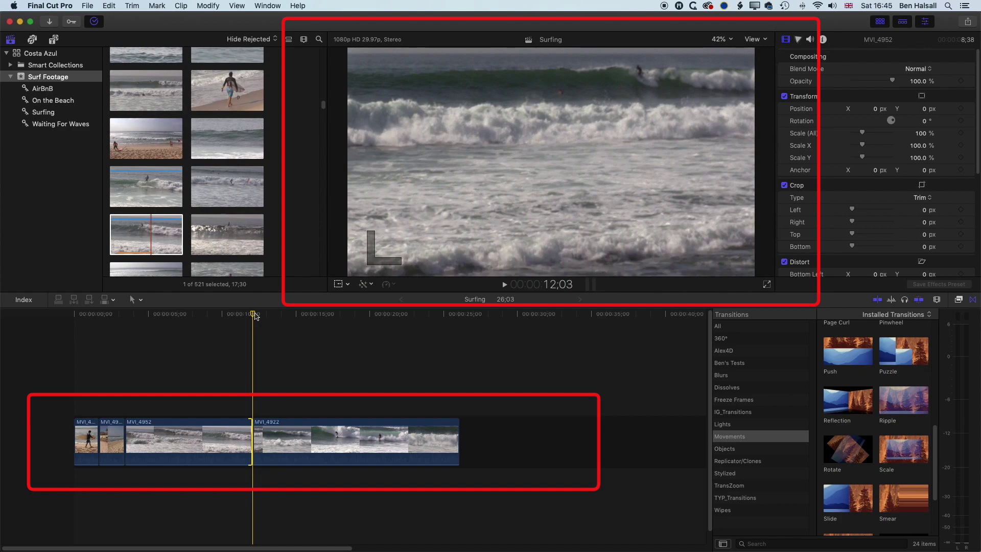
left_click_drag(257, 314, 341, 347)
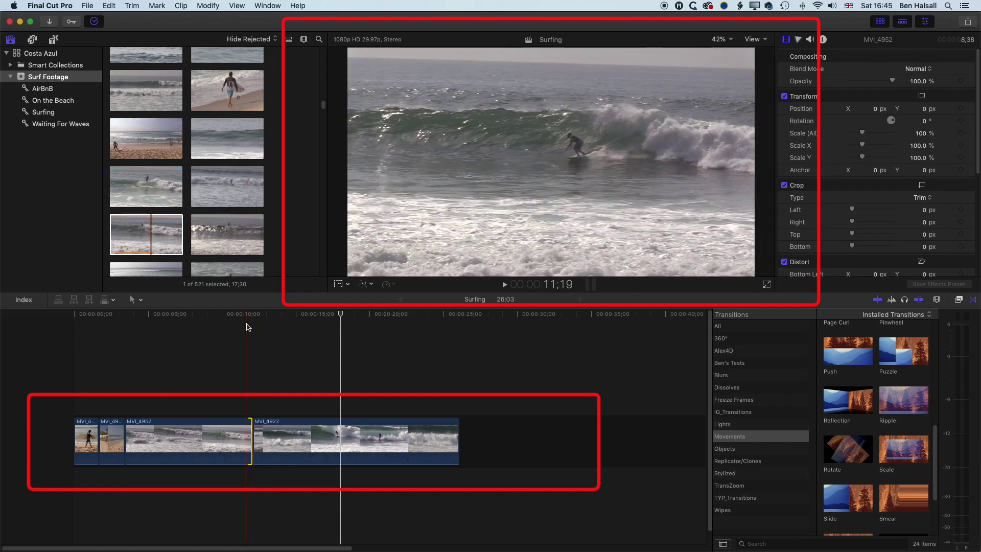
Trim MVI_4922's start to the playhead, bringing Surfing to 20;05, and play from about 10 seconds.
left_click_drag(256, 433, 332, 441)
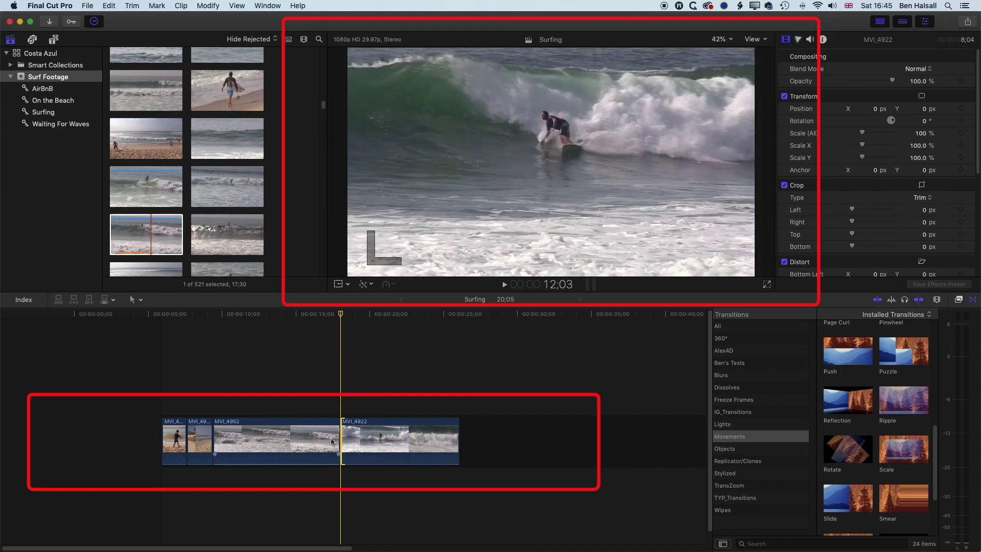
key("space")
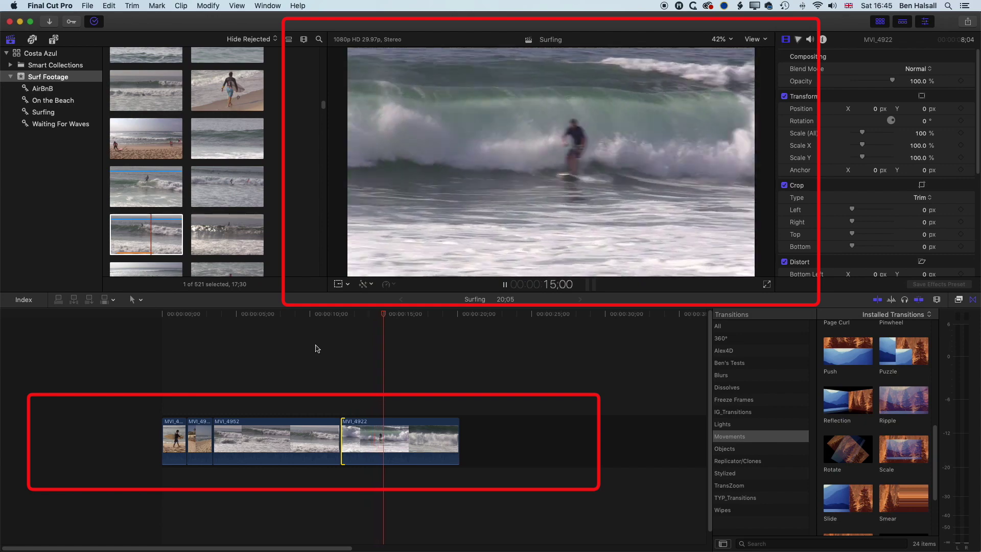
left_click_drag(395, 316, 300, 321)
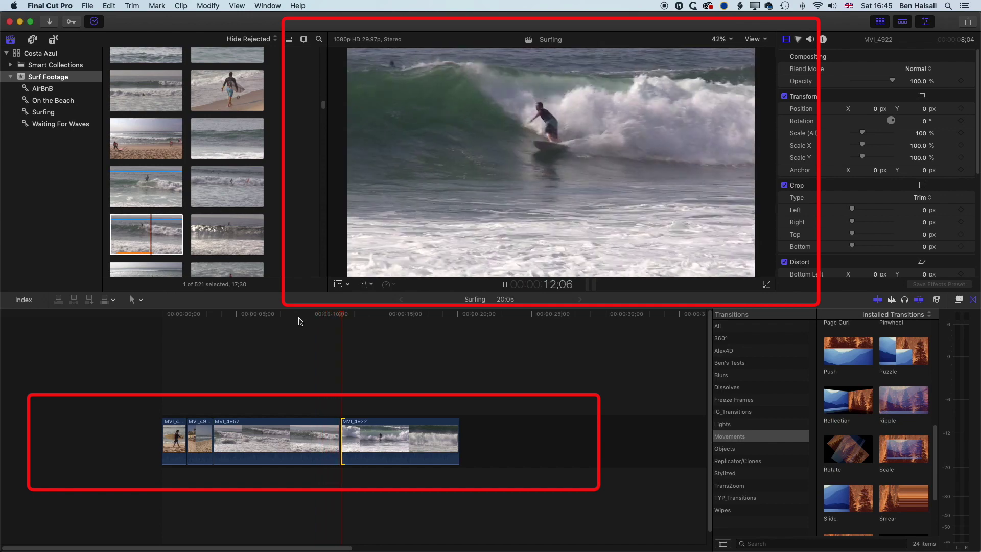
key("space")
Review the MVI_4952/MVI_4922 cut forwards and backwards, then zoom the timeline in around it.
left_click_drag(356, 320, 329, 317)
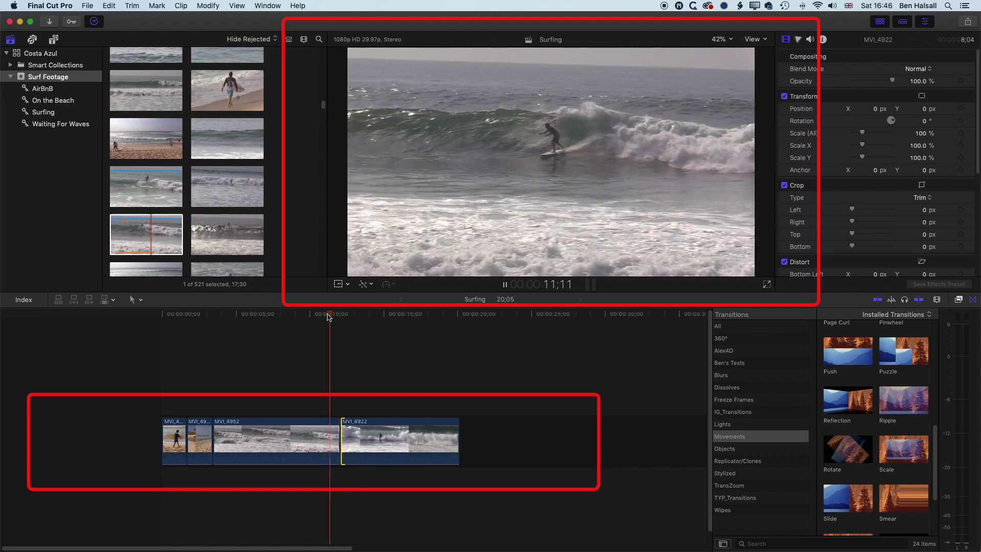
key("space")
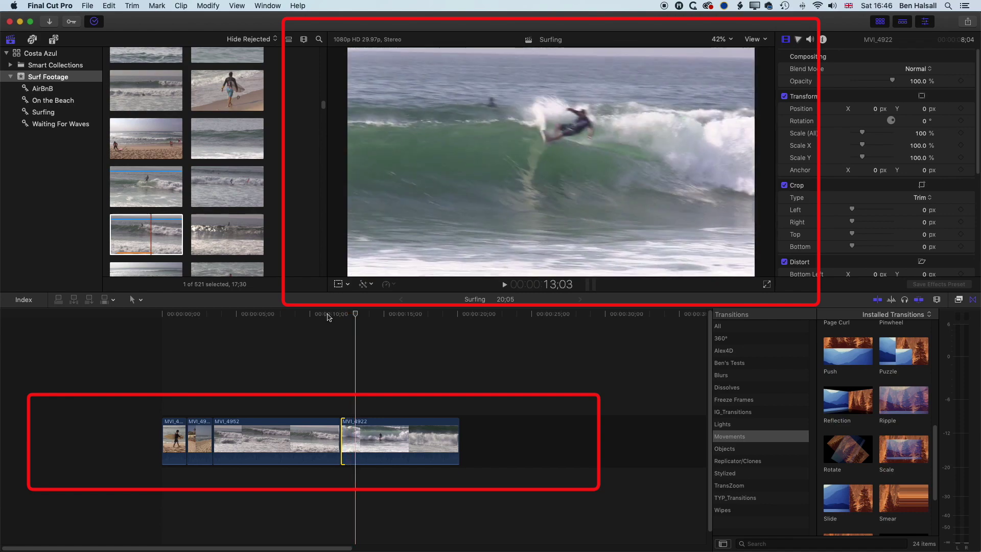
key("j")
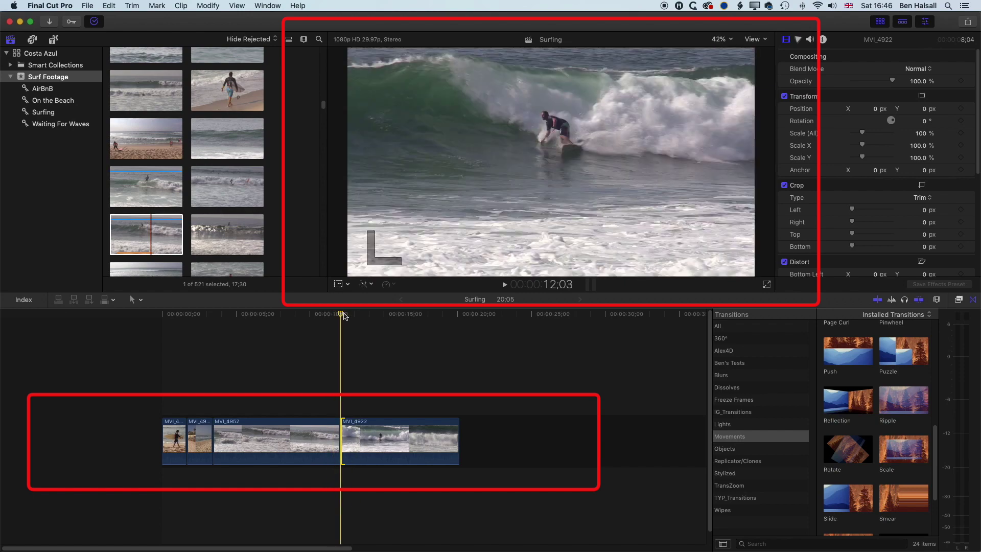
key("super+equal")
key("super+equal")
key("super+equal")
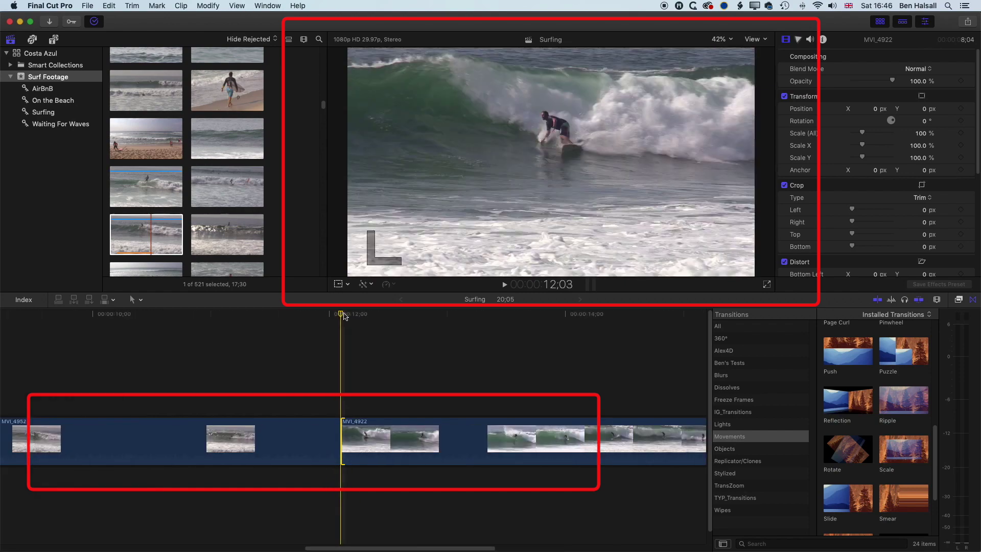
Roll the MVI_4952/MVI_4922 cut about 12 frames earlier with the Trim tool and play it back.
left_click(132, 298)
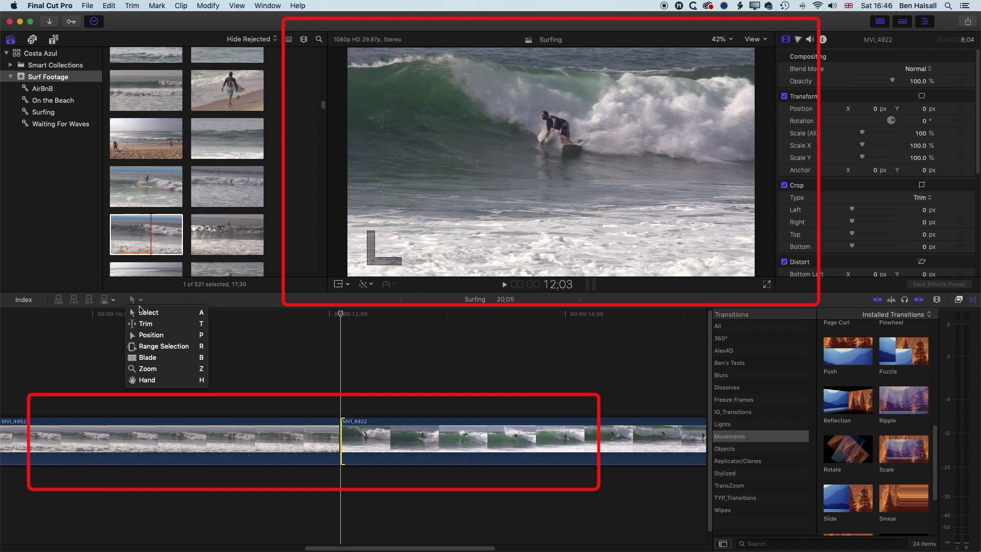
left_click(142, 324)
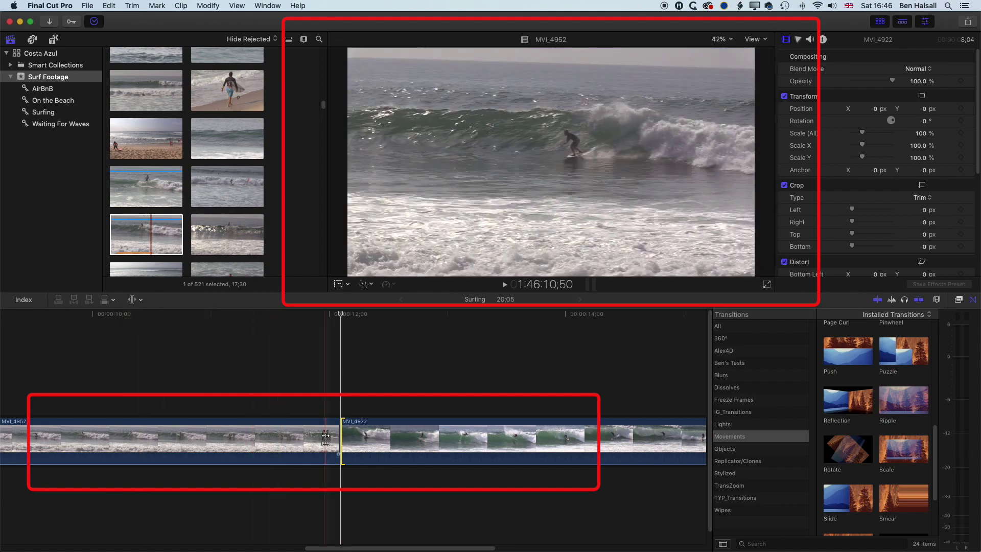
left_click_drag(339, 435, 291, 435)
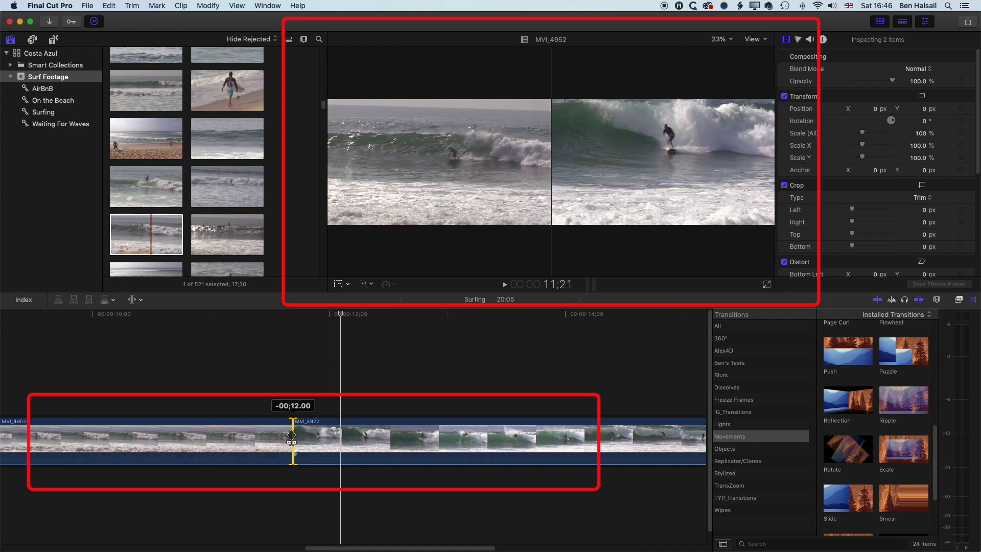
left_click_drag(292, 436, 291, 435)
key("shift+slash")
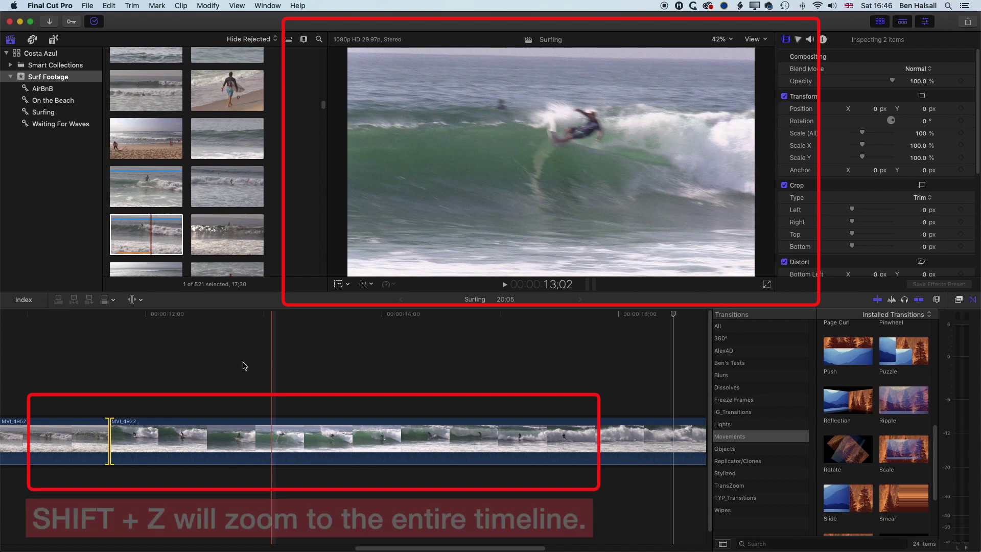
Fit the whole timeline in view and roll the MVI_4952/MVI_4922 cut about 8 frames later.
key("shift+z")
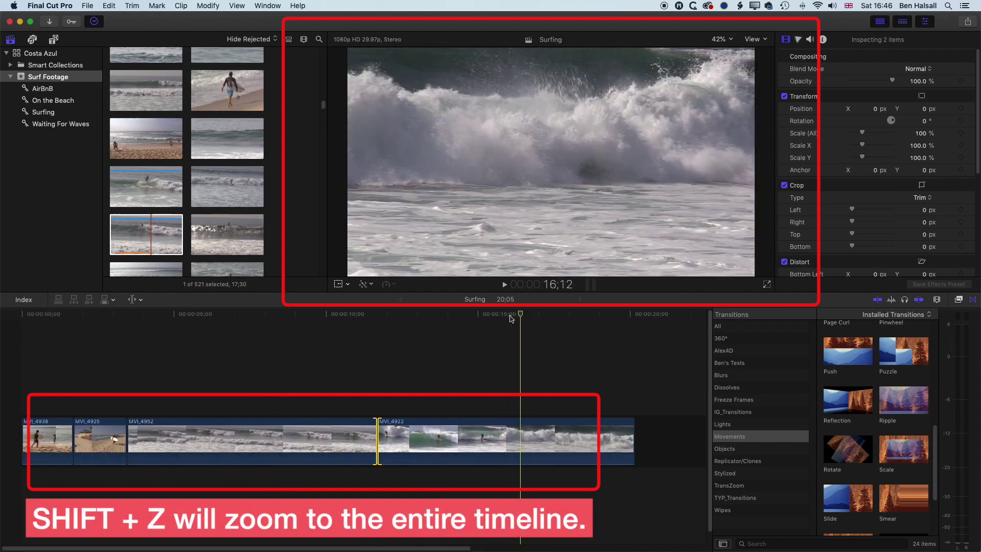
left_click(355, 358)
left_click_drag(377, 433, 384, 435)
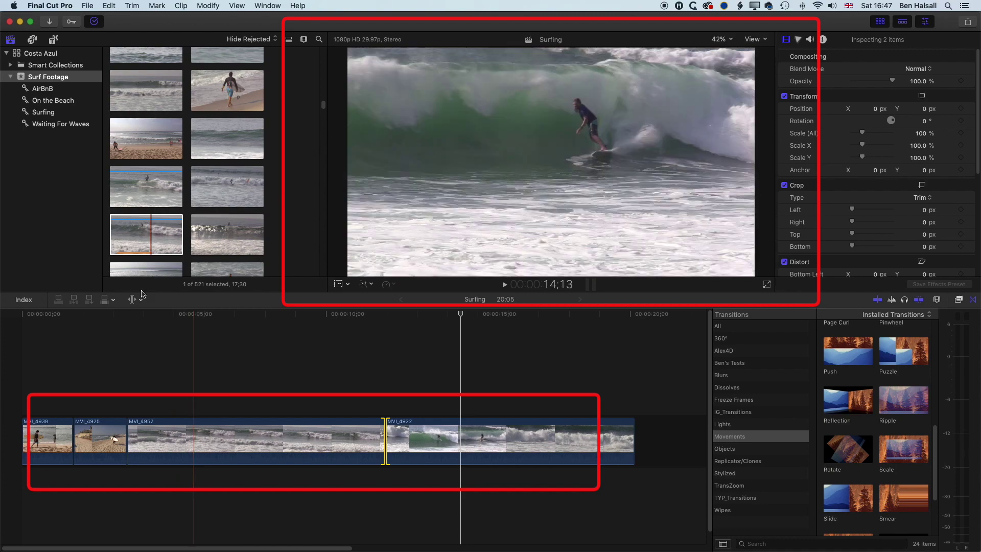
left_click(140, 300)
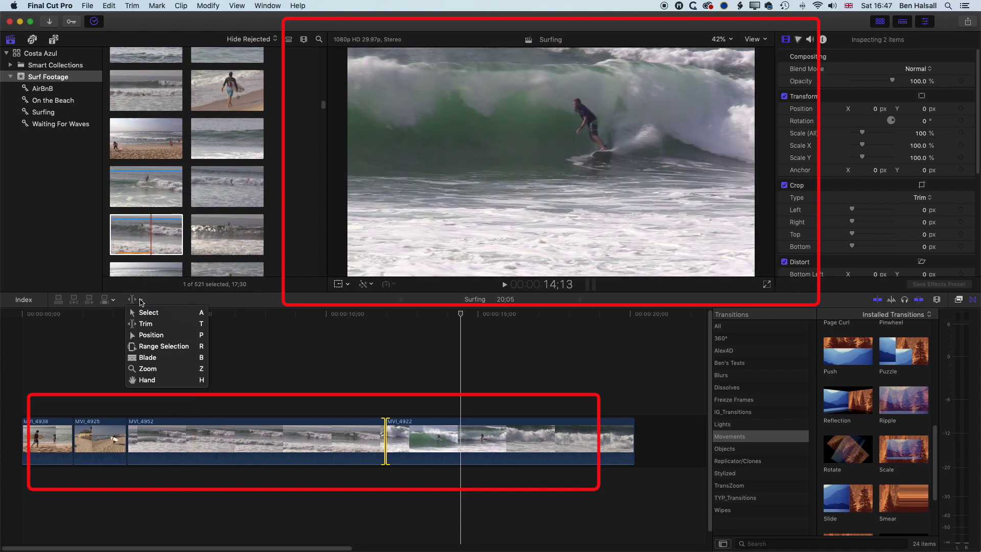
With the Trim tool, slip MVI_4925's footage and play back the result.
left_click(144, 325)
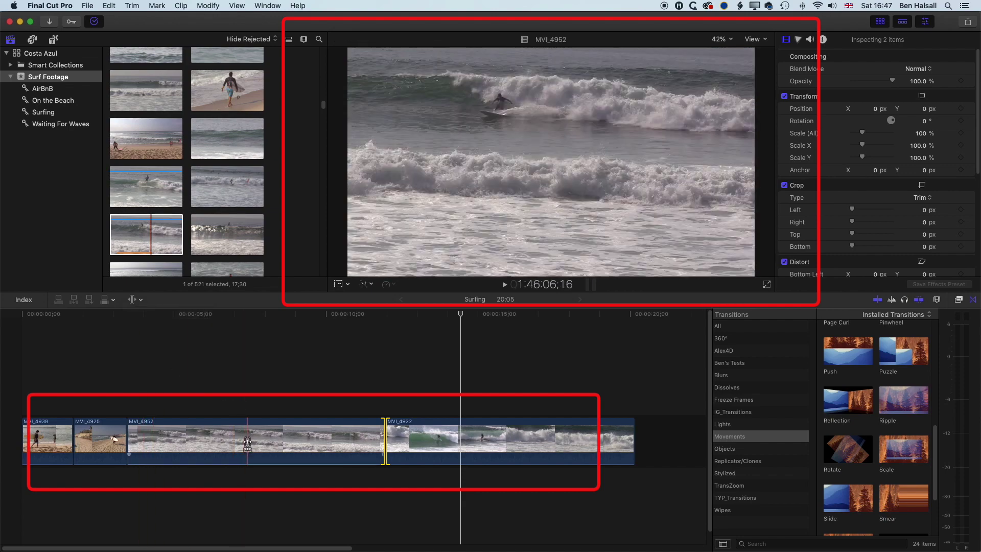
key("s")
left_click(96, 441)
left_click_drag(96, 441, 96, 440)
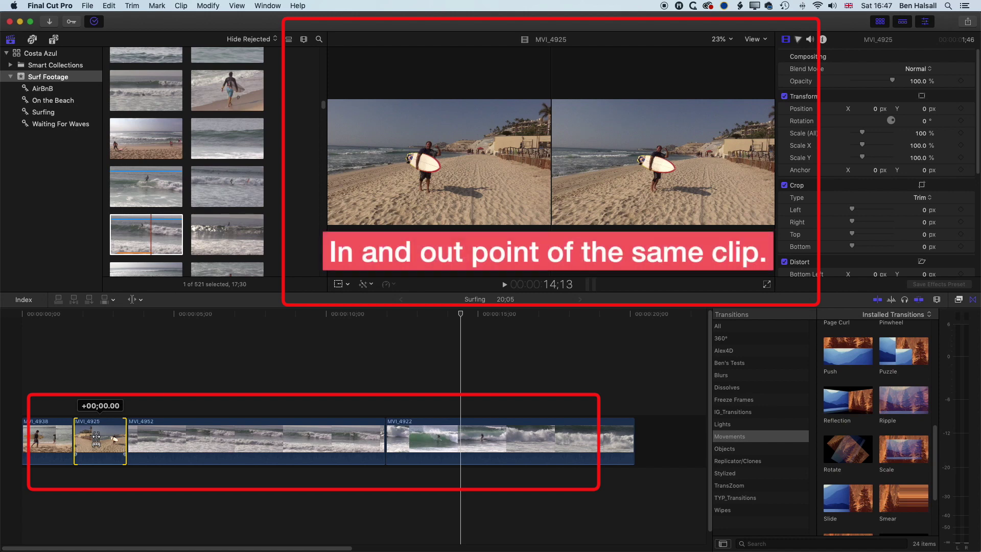
left_click_drag(99, 439, 107, 438)
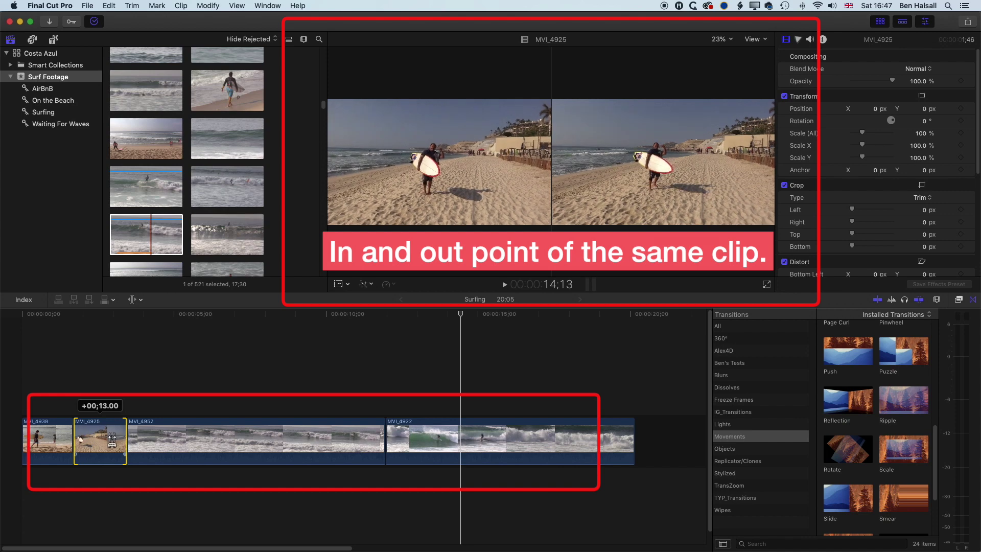
left_click_drag(104, 438, 126, 438)
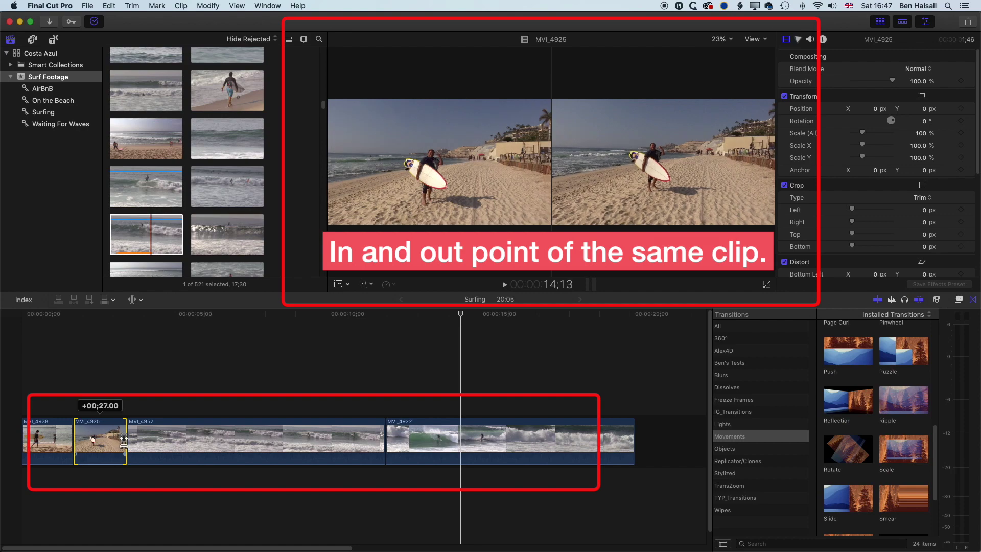
left_click_drag(124, 438, 124, 438)
key("space")
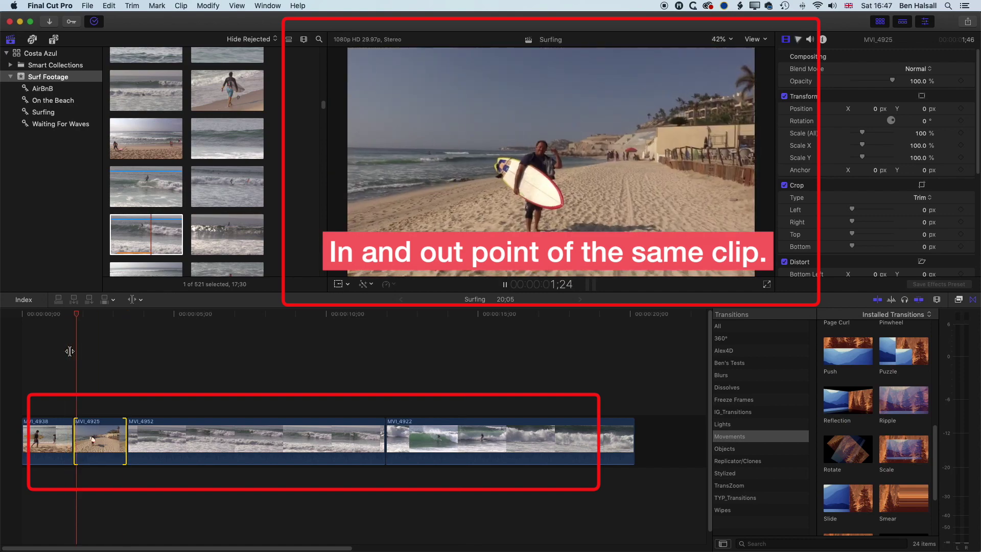
key("space")
Refine the MVI_4925 slip to 21 frames and review it in playback.
left_click_drag(97, 440, 96, 440)
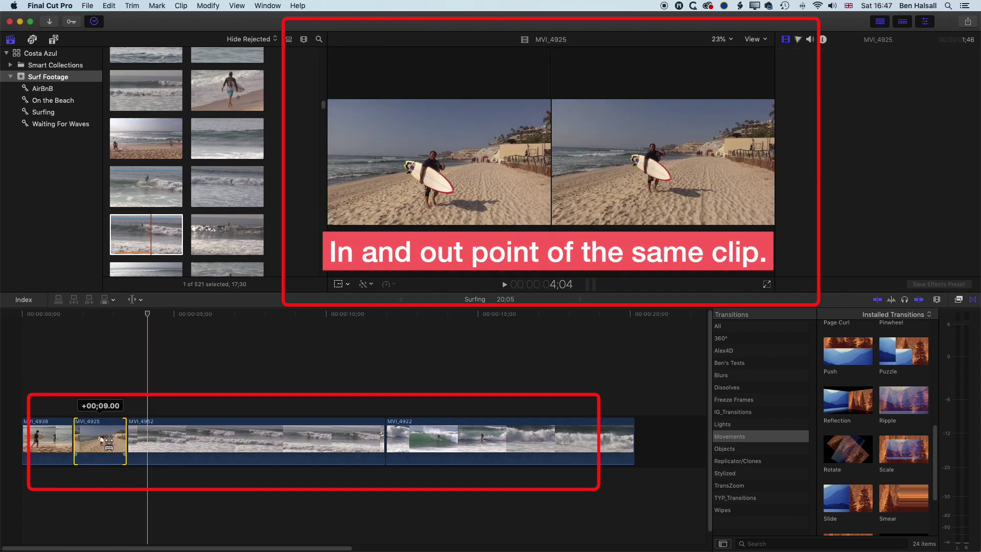
left_click_drag(93, 443, 115, 443)
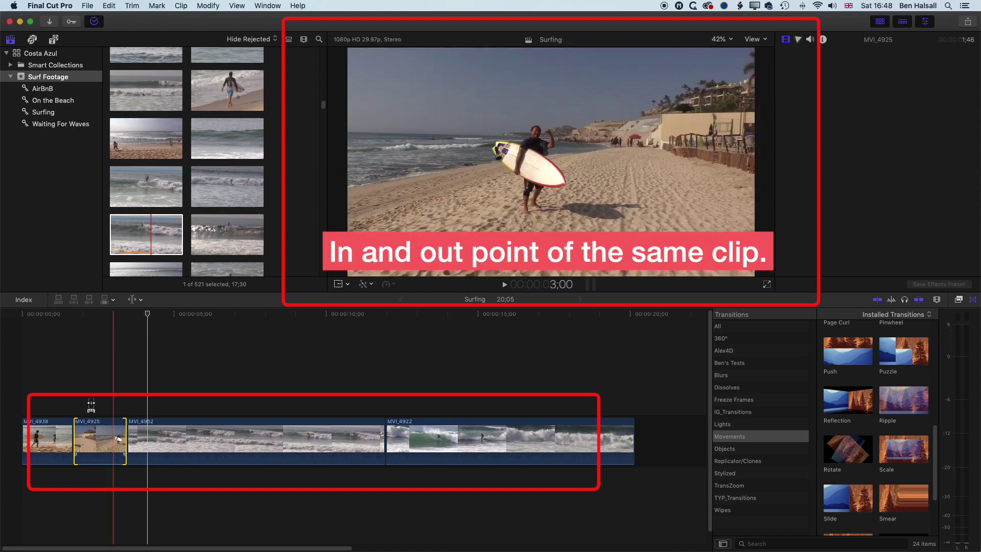
key("space")
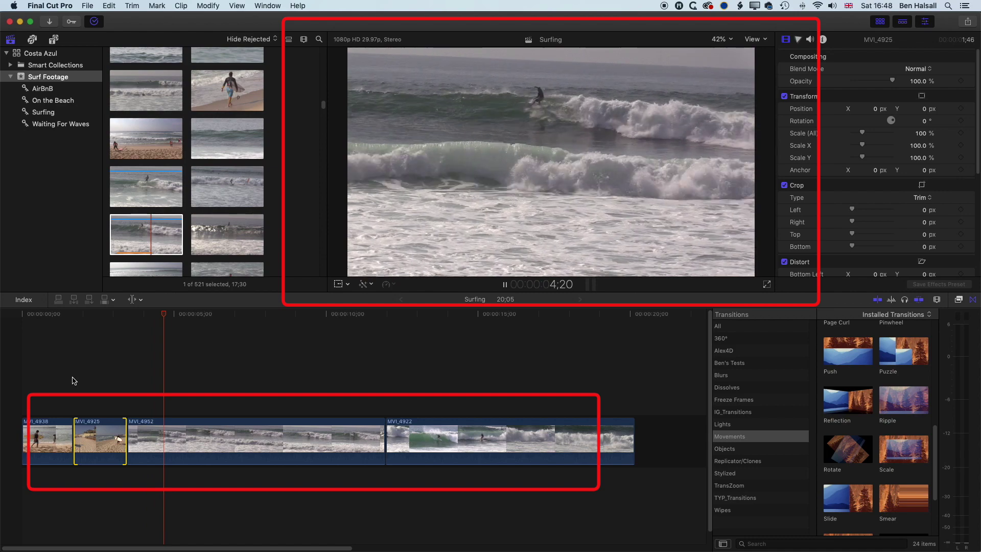
key("space")
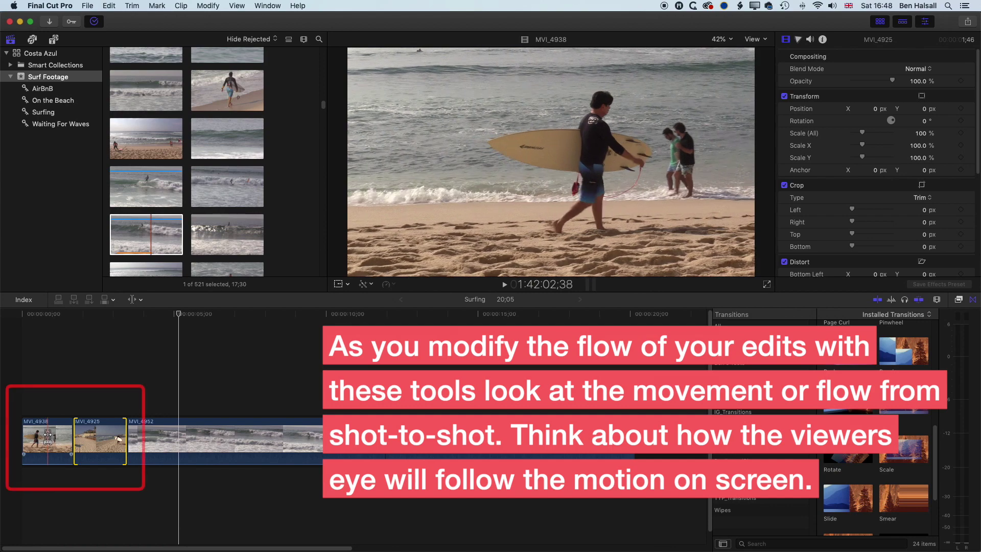
Slip the footage inside opening clip MVI_4938 and play it back to check.
left_click_drag(48, 433, 41, 435)
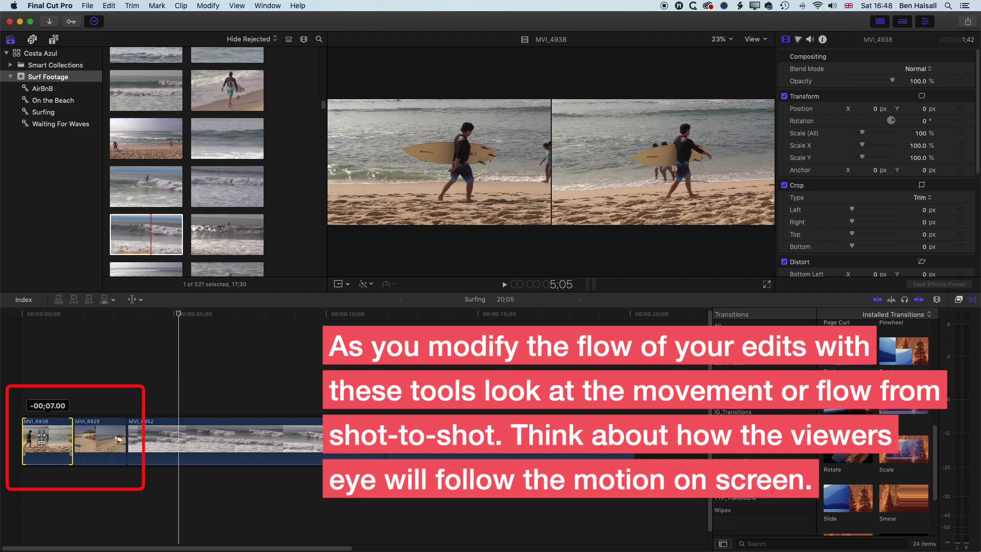
left_click_drag(41, 435, 49, 435)
key("space")
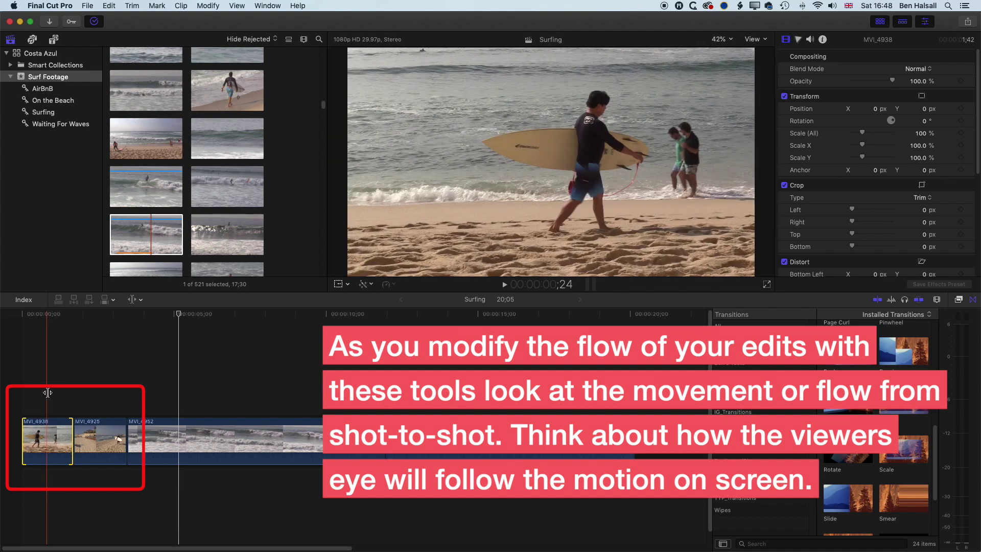
key("space")
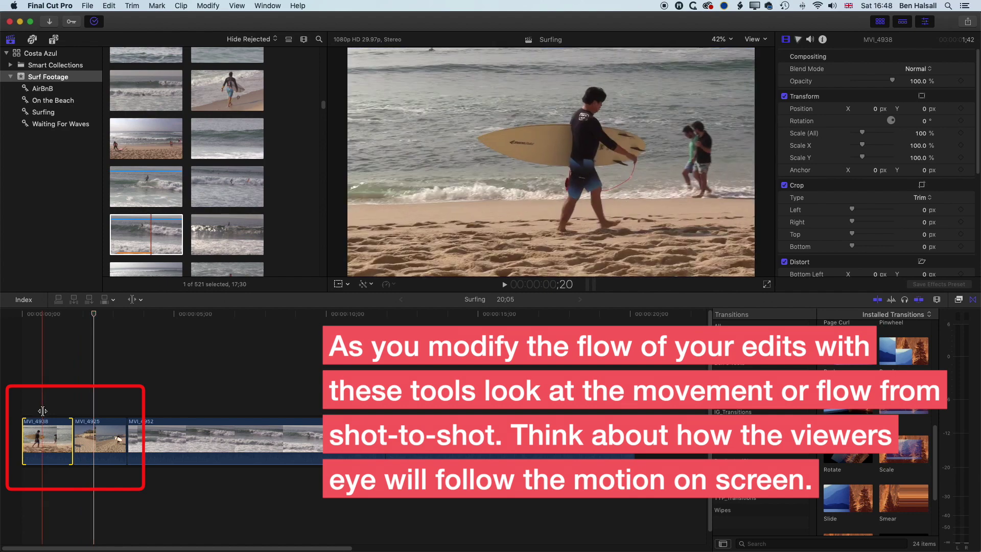
Refine MVI_4938's slip to 8 frames, review from the start, and return to the Select tool.
left_click_drag(50, 435, 44, 435)
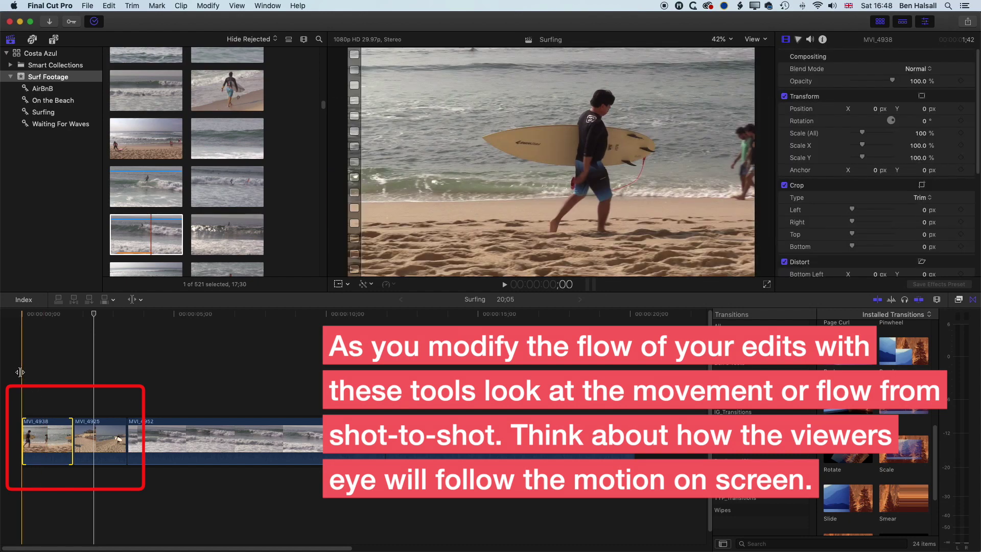
key("space")
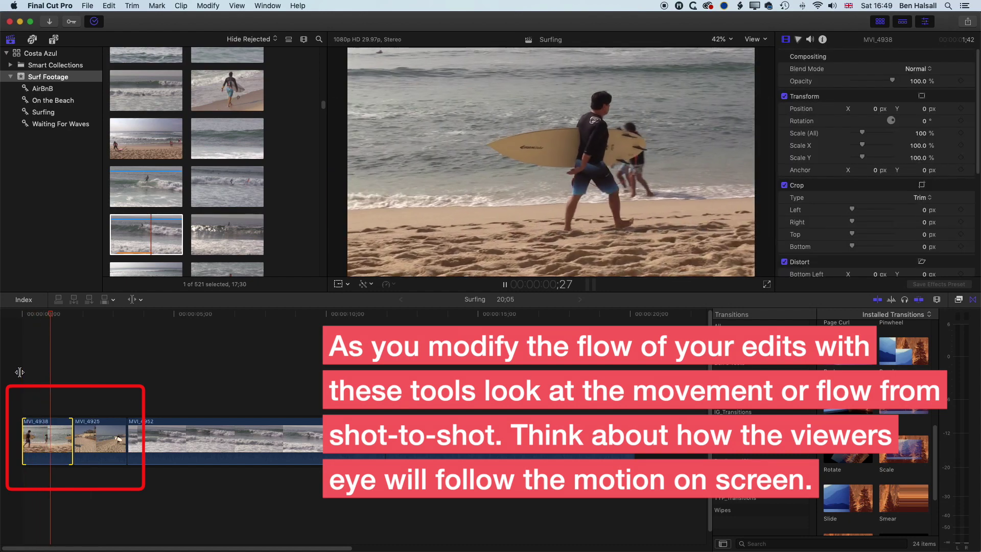
key("space")
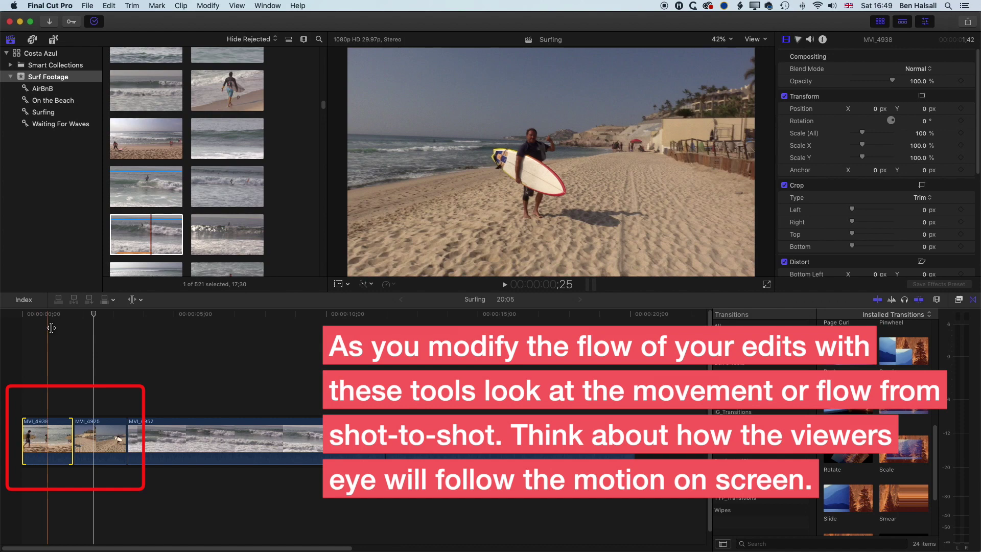
left_click(139, 302)
left_click(146, 310)
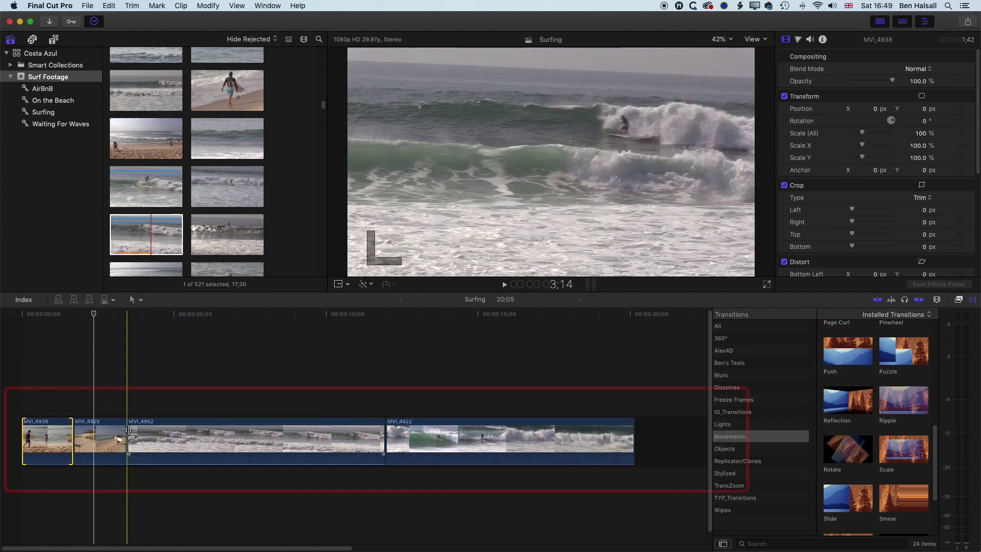
Ripple MVI_4925's end later, then ripple-trim MVI_4952's start 3;23 later so Surfing runs 14;27.
left_click_drag(129, 431, 179, 434)
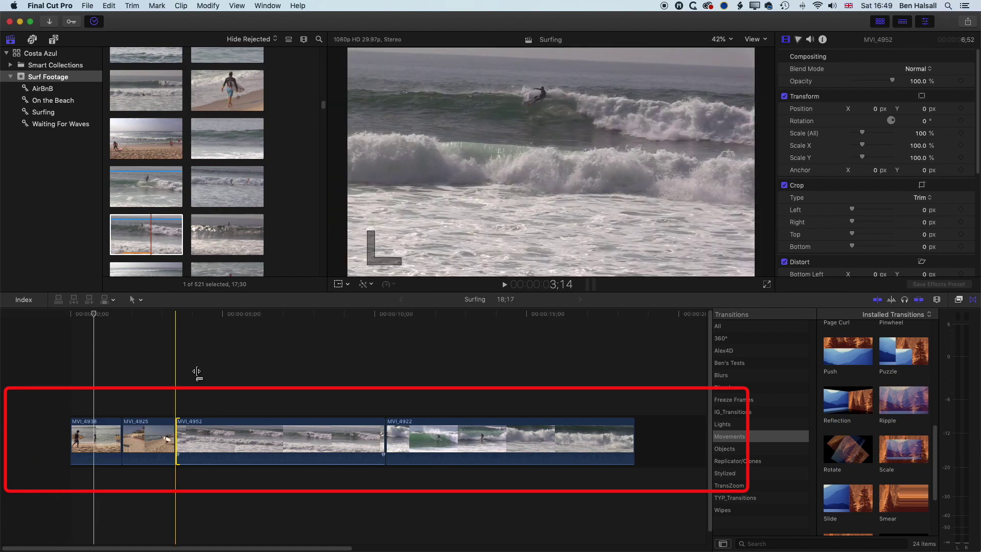
left_click(223, 431)
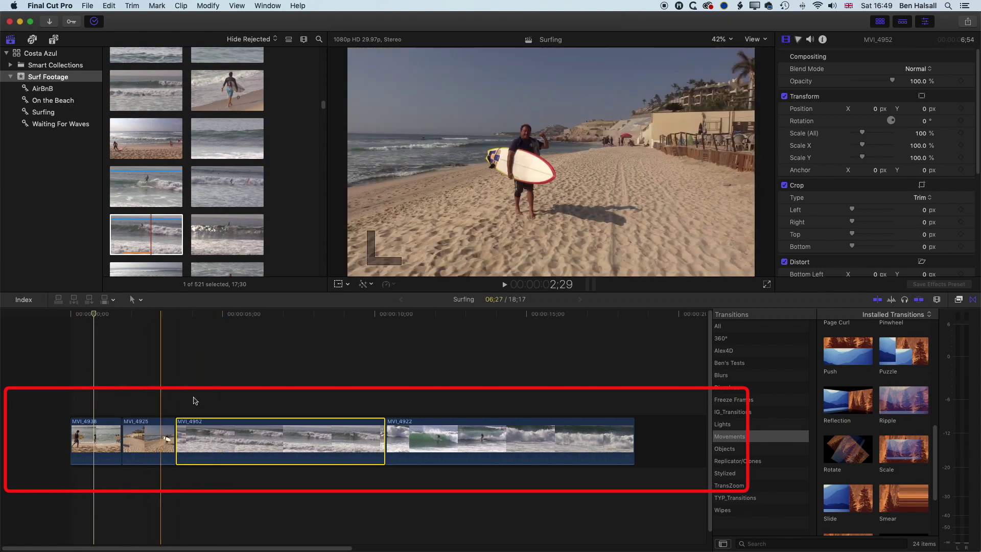
left_click_drag(93, 314, 66, 315)
key("space")
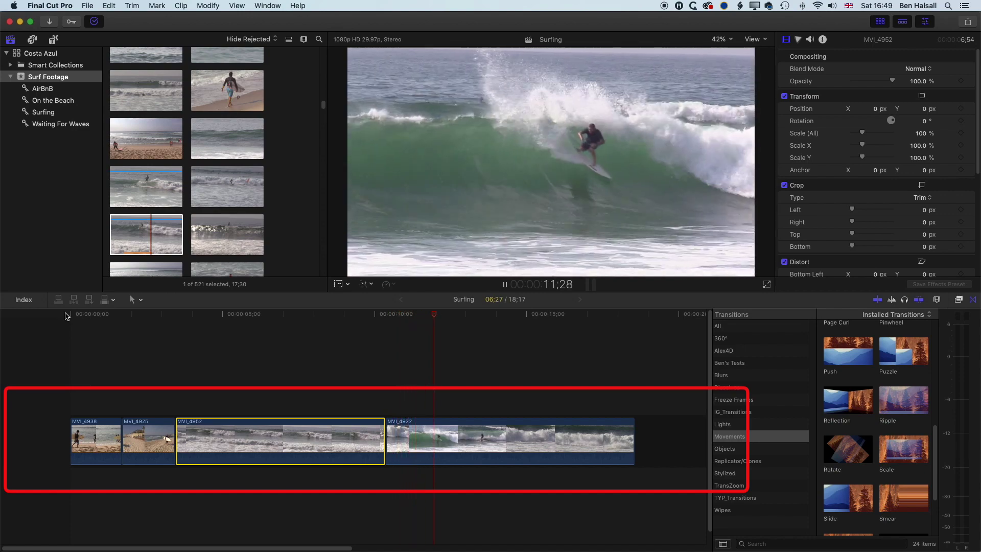
key("space")
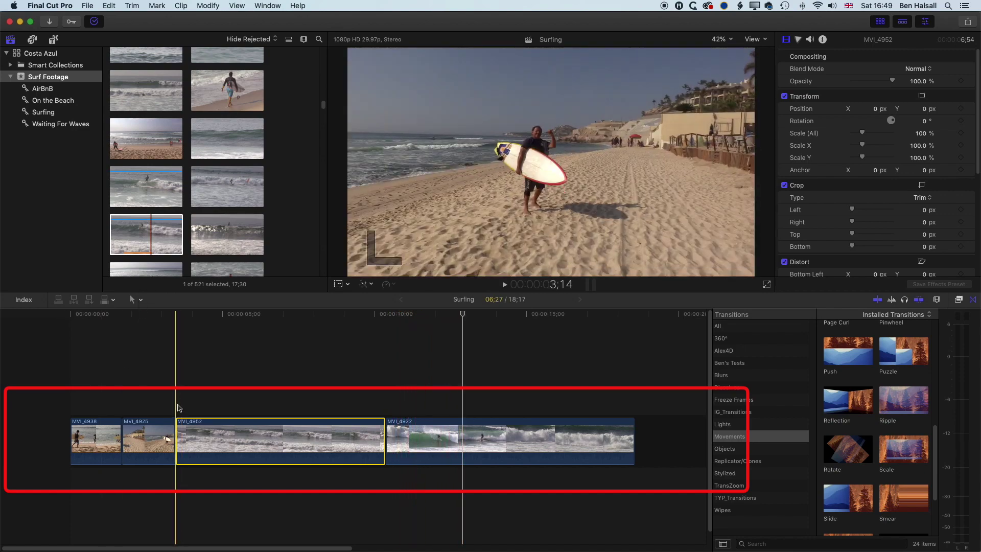
left_click_drag(177, 434, 291, 434)
key("shift+slash")
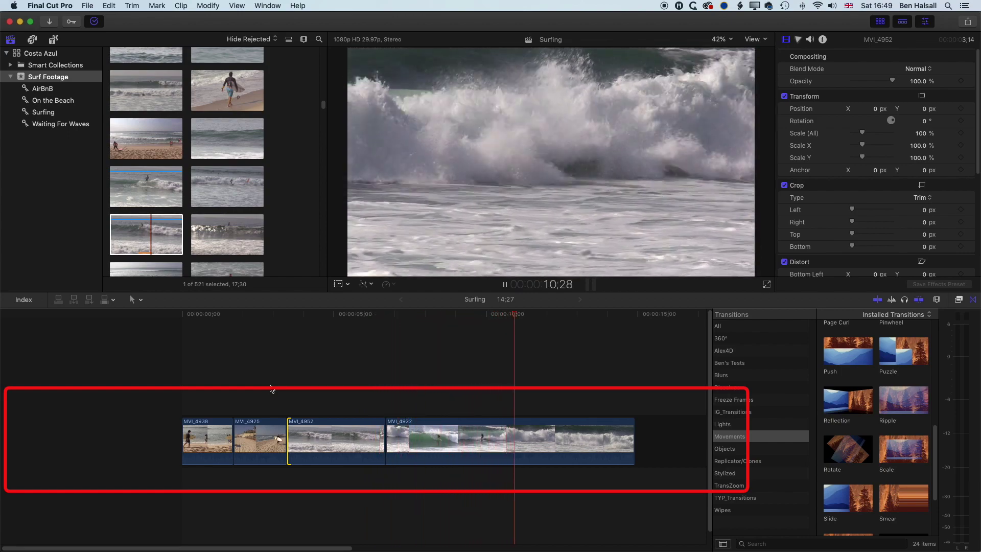
Shorten MVI_4922's end so the Surfing sequence runs 11;03.
key("space")
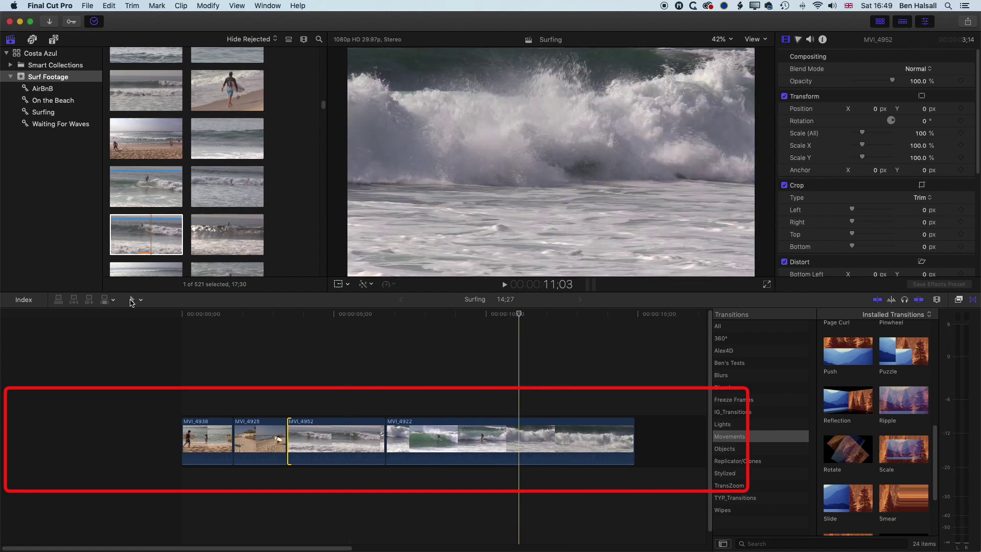
left_click(141, 300)
left_click(154, 310)
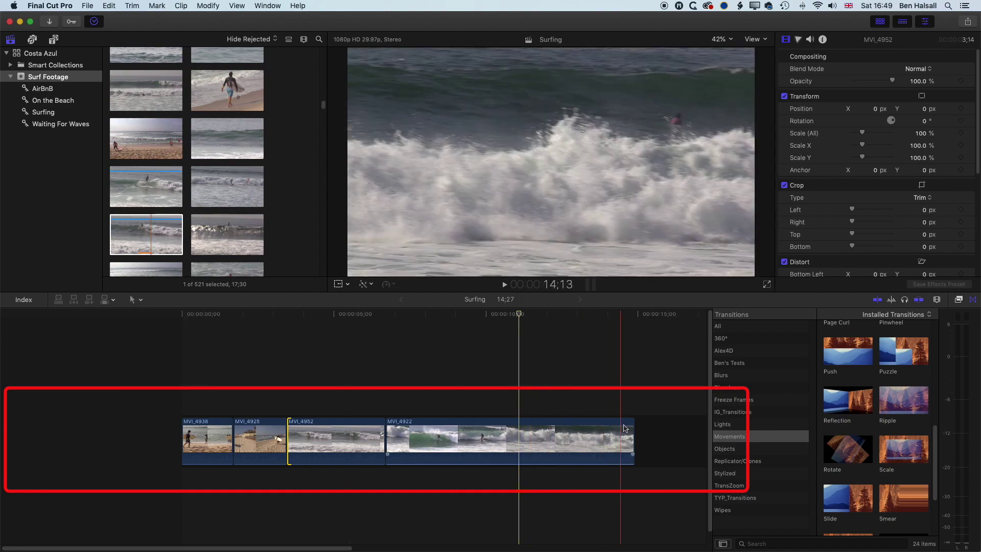
left_click_drag(633, 428, 518, 427)
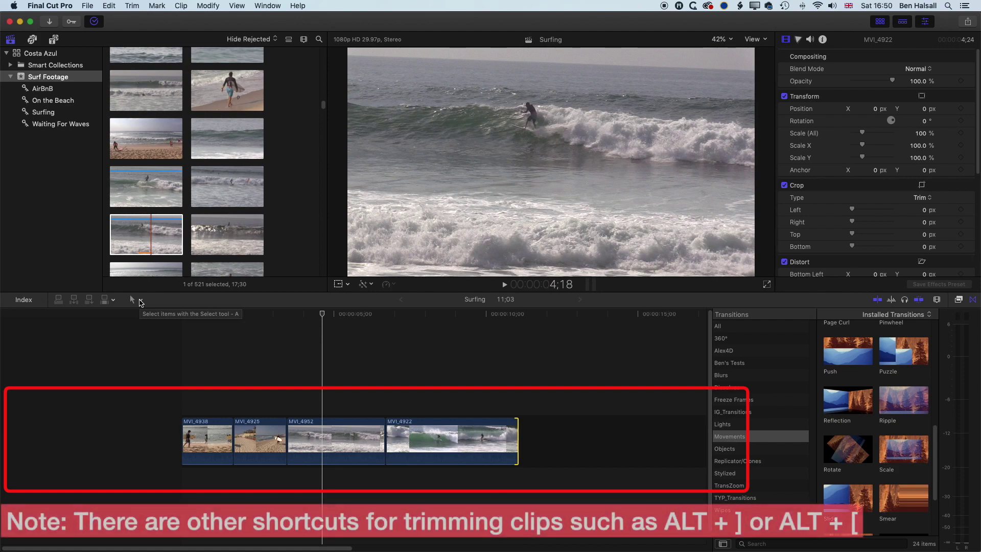
Roll the MVI_4925/MVI_4952 edit earlier with the Trim tool, entering -1 and then dragging.
left_click(289, 434)
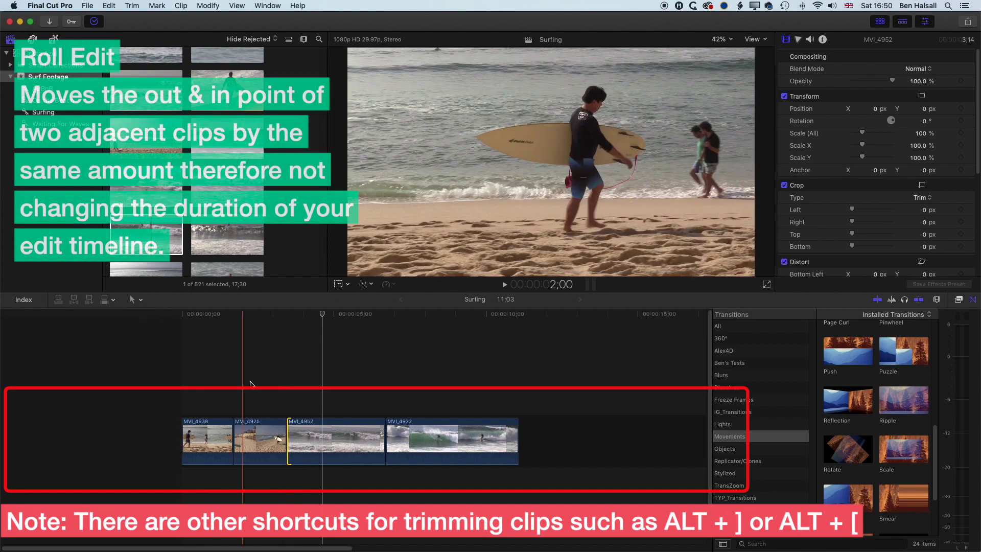
left_click(141, 301)
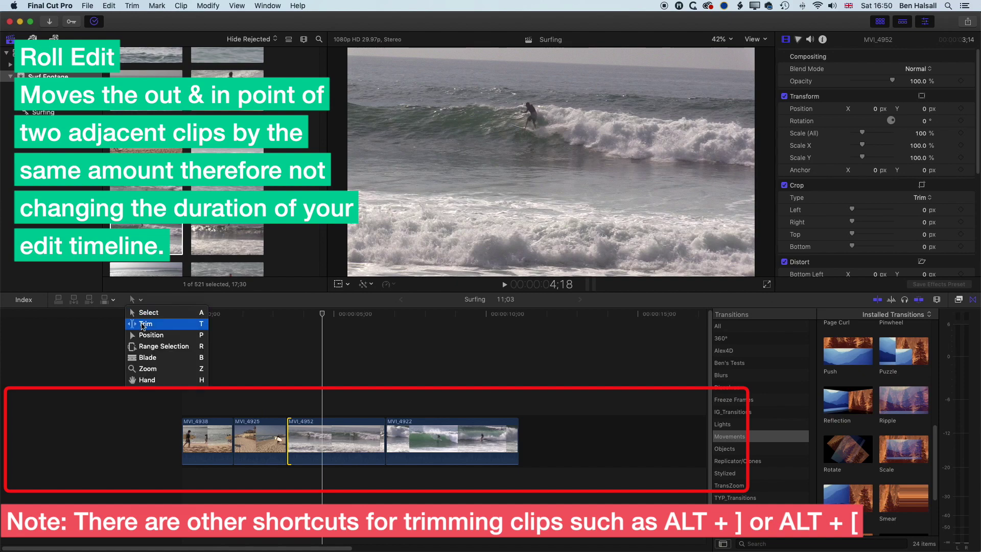
key("t")
left_click(288, 434)
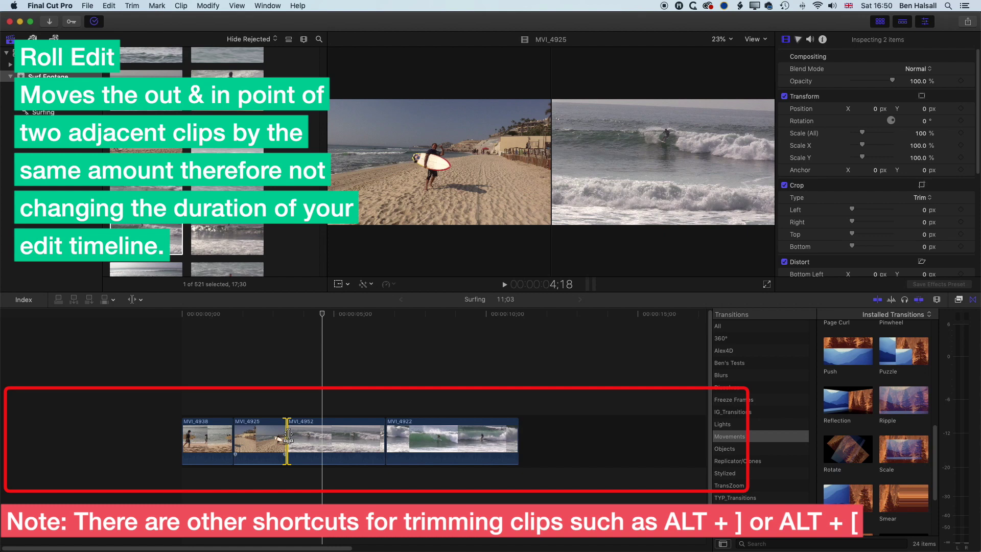
type("-1.")
key("Return")
left_click_drag(290, 433, 283, 431)
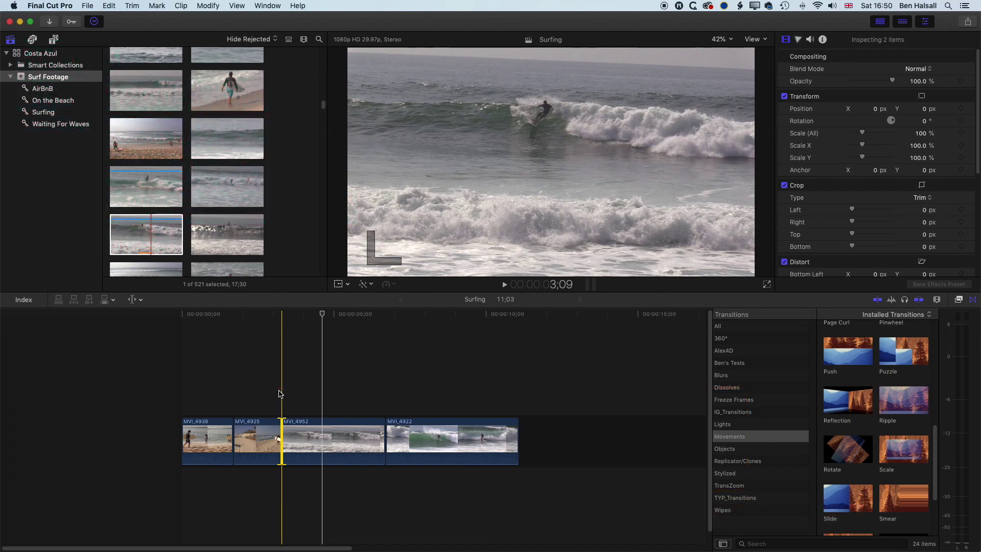
Switch back to the Select tool and deselect everything in the timeline.
left_click(135, 299)
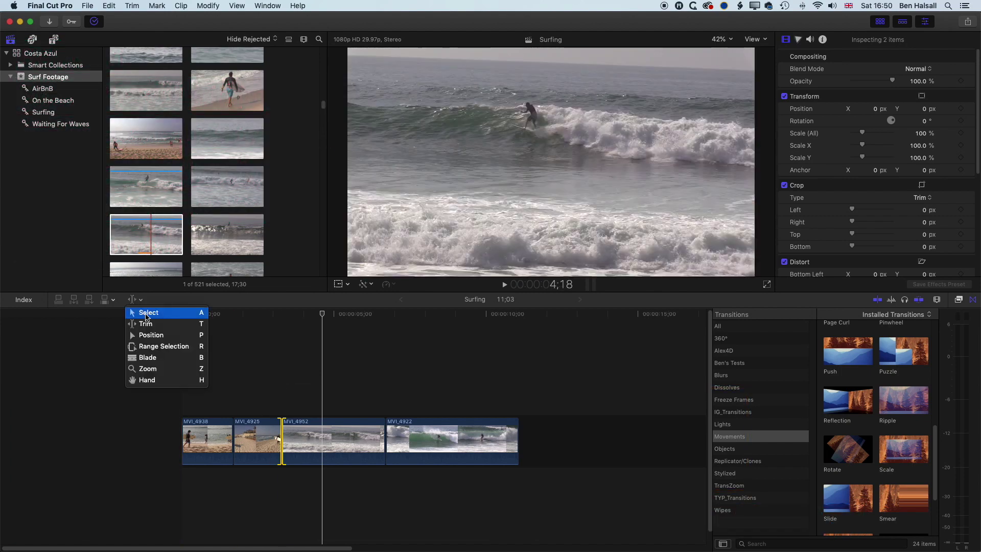
left_click(143, 313)
left_click(272, 367)
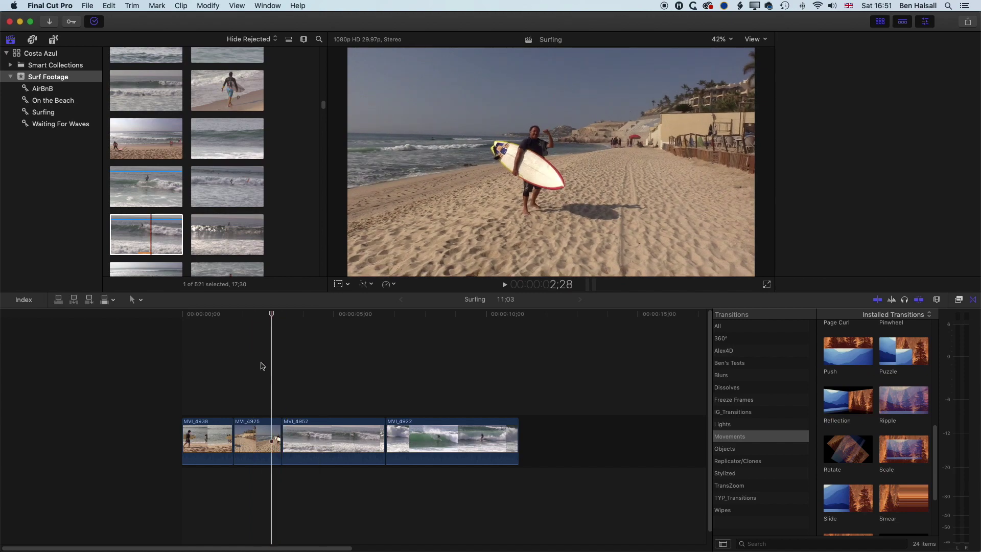
key("c")
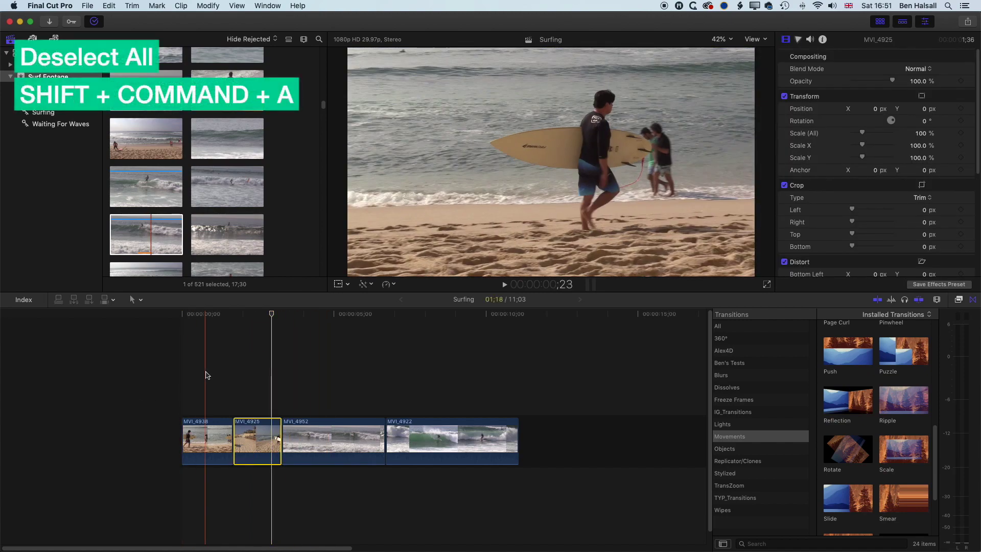
key("shift+super+a")
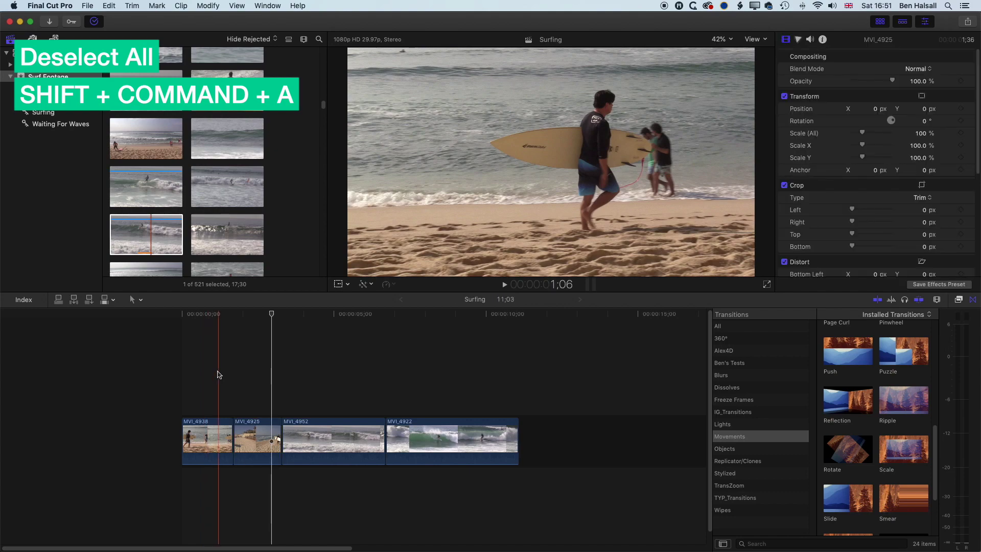
Place the playhead in MVI_4952 at 5;16 and select its end edit point.
left_click(351, 388)
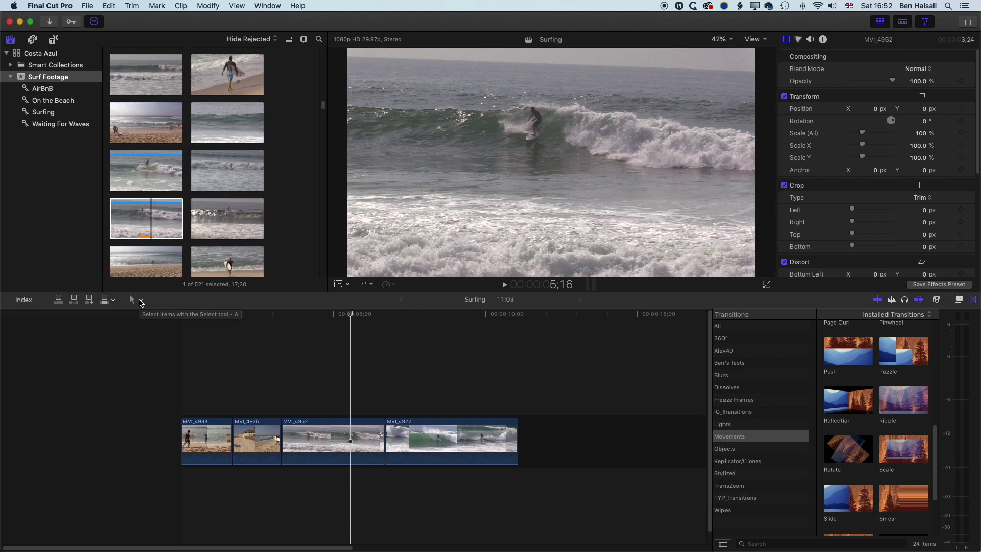
left_click(141, 300)
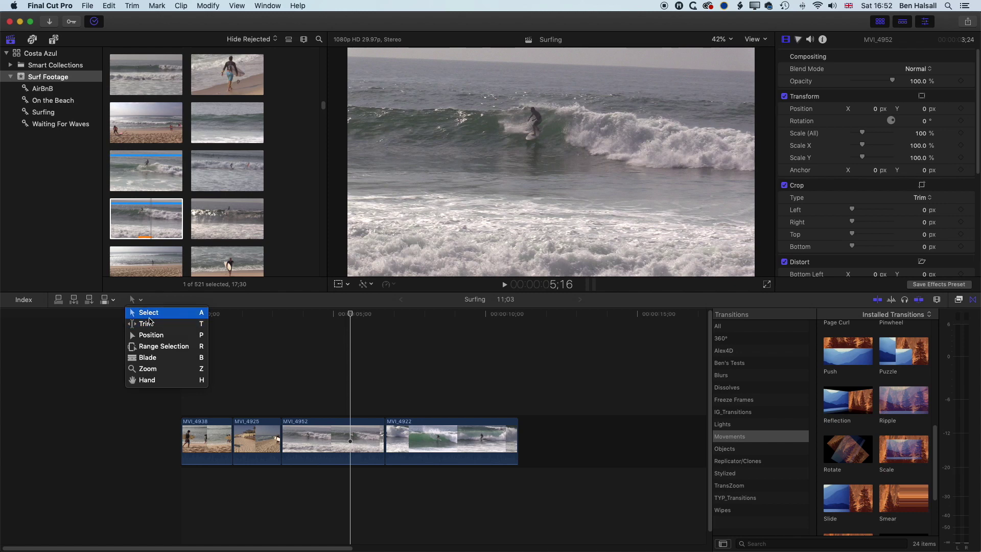
left_click(149, 312)
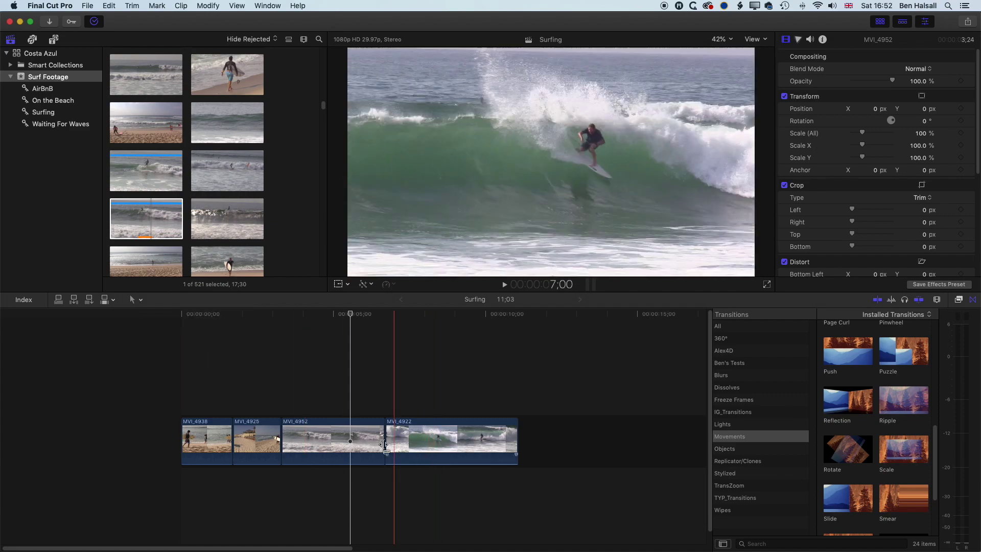
left_click(382, 434)
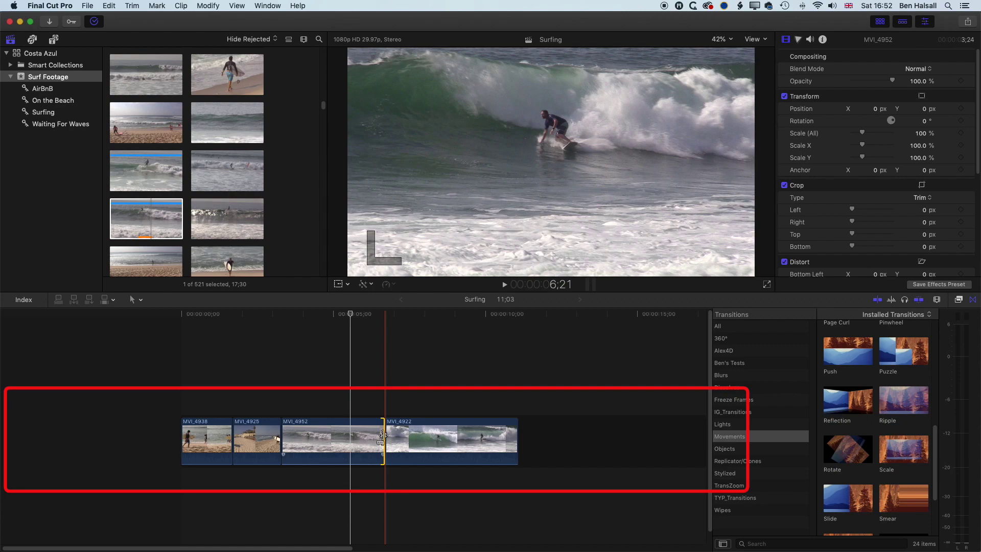
Nudge MVI_4952's end edit frame by frame, finishing one frame later.
key("comma")
key("period")
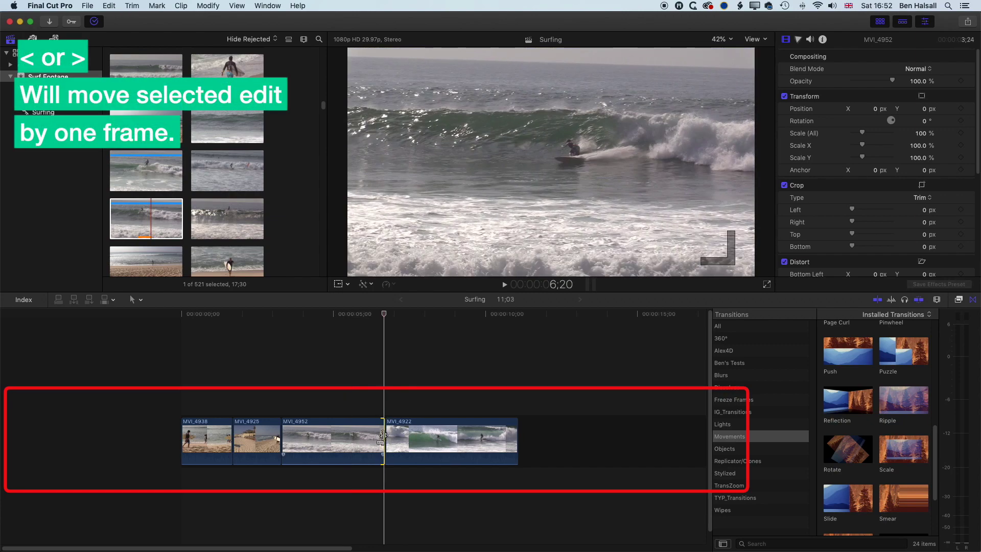
key("comma")
key("comma")
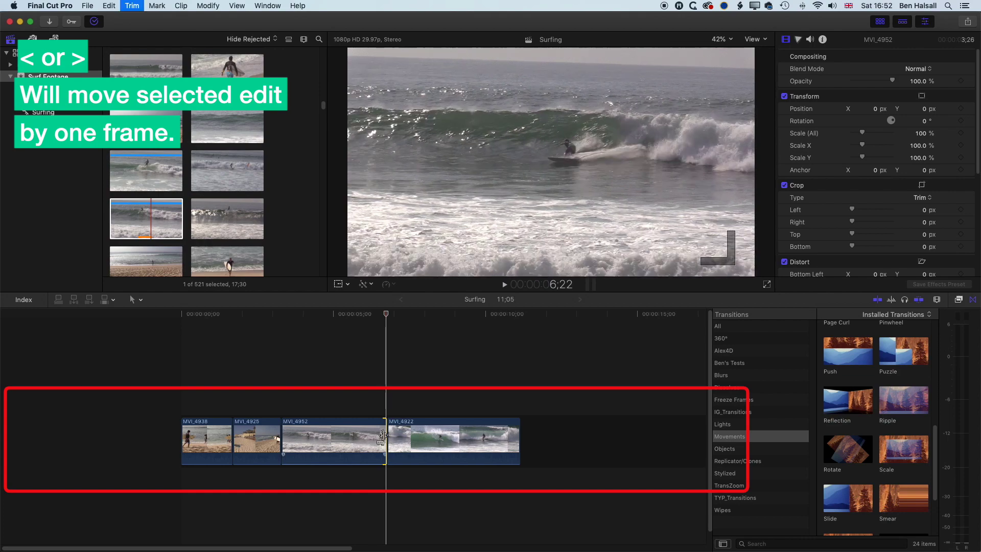
key("period")
key("period")
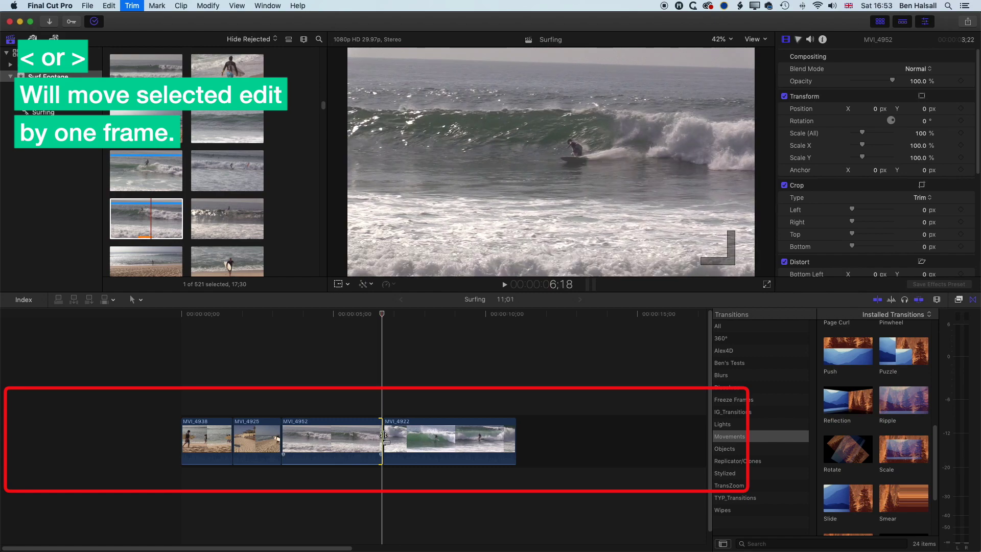
key("period")
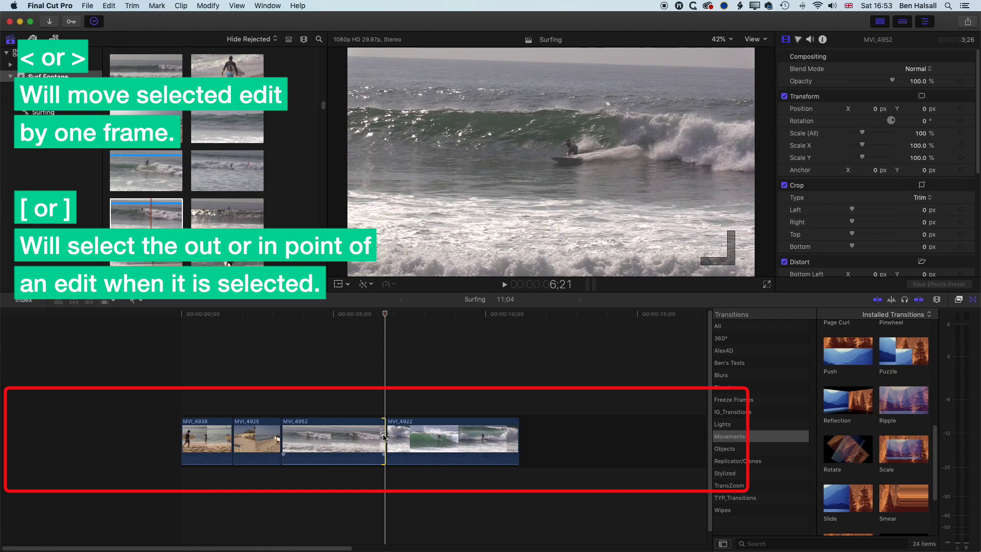
Select MVI_4952's start edit point and nudge it one frame later, then back.
key("bracketright")
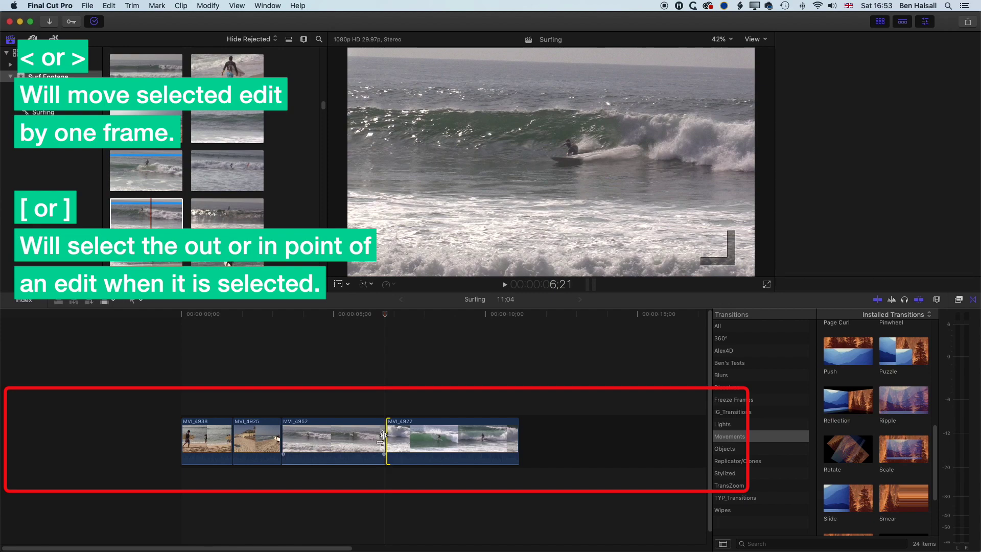
key("Up")
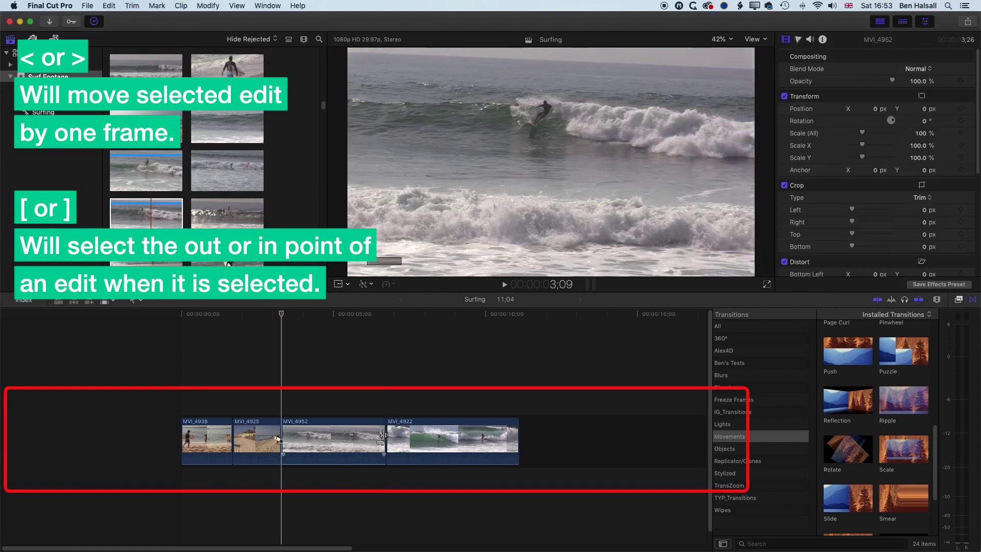
key("bracketleft")
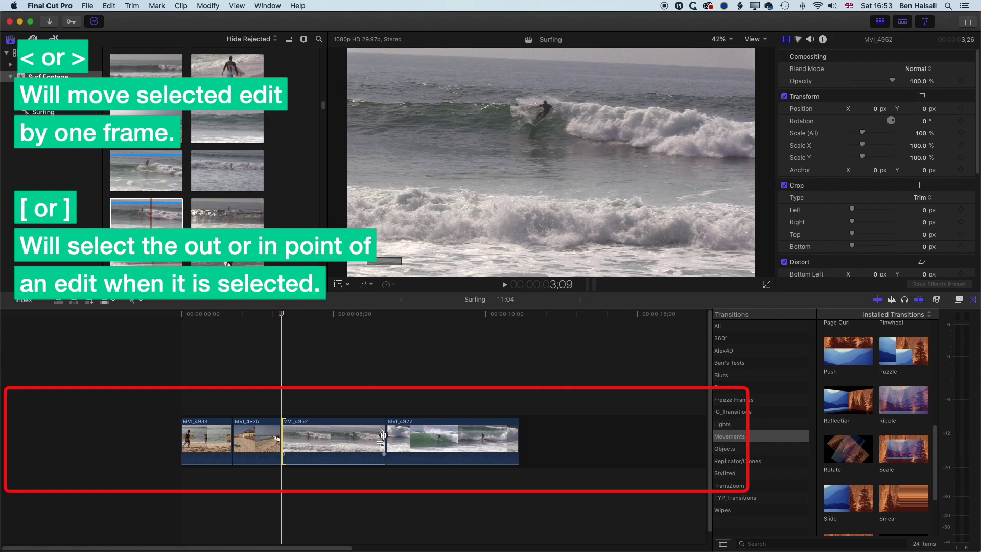
key("period")
key("period")
key("period")
key("period")
key("period")
key("period")
key("period")
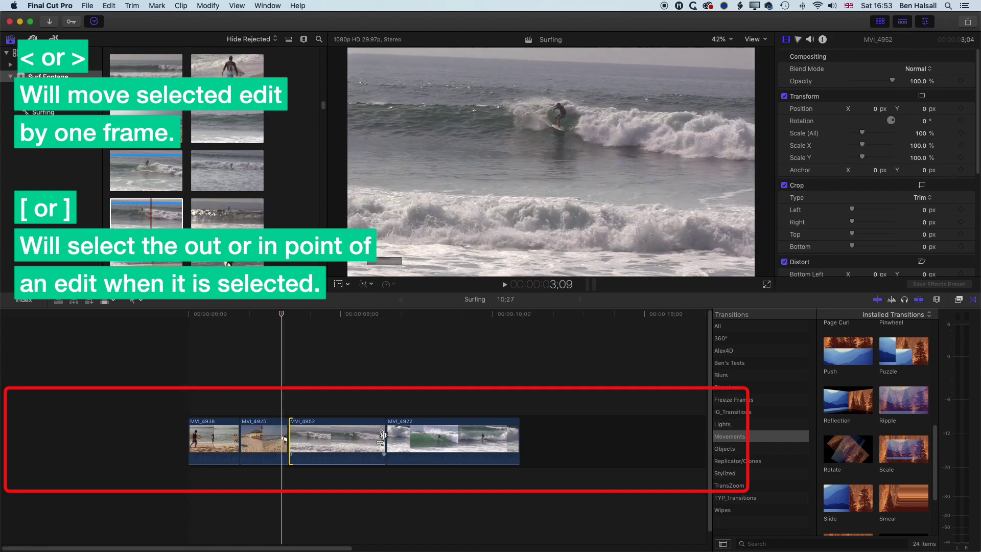
key("comma")
key("comma")
key("comma")
key("comma")
key("comma")
key("comma")
key("comma")
key("comma")
key("comma")
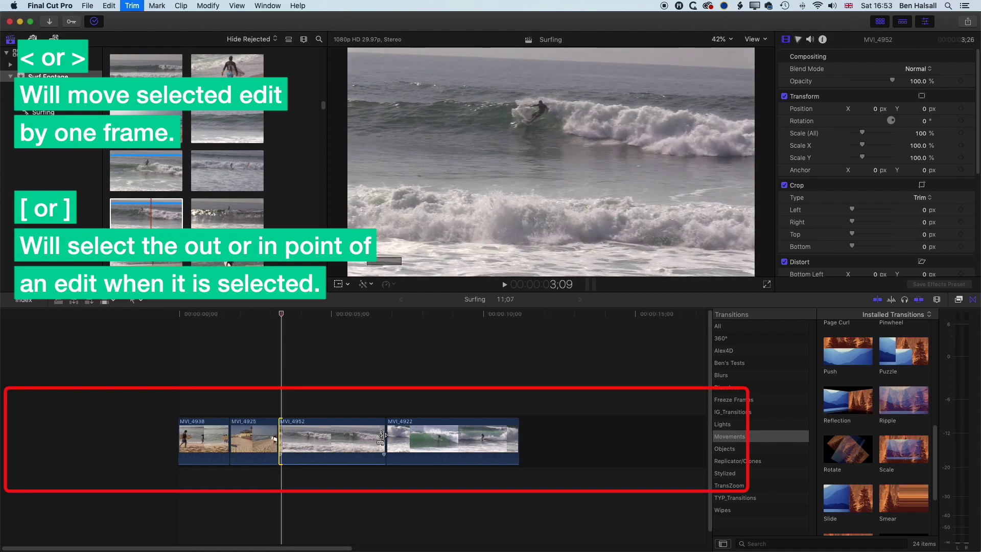
Extend MVI_4925's end by 11 frames, rippling Surfing out to 11;18.
key("bracketleft")
key("period")
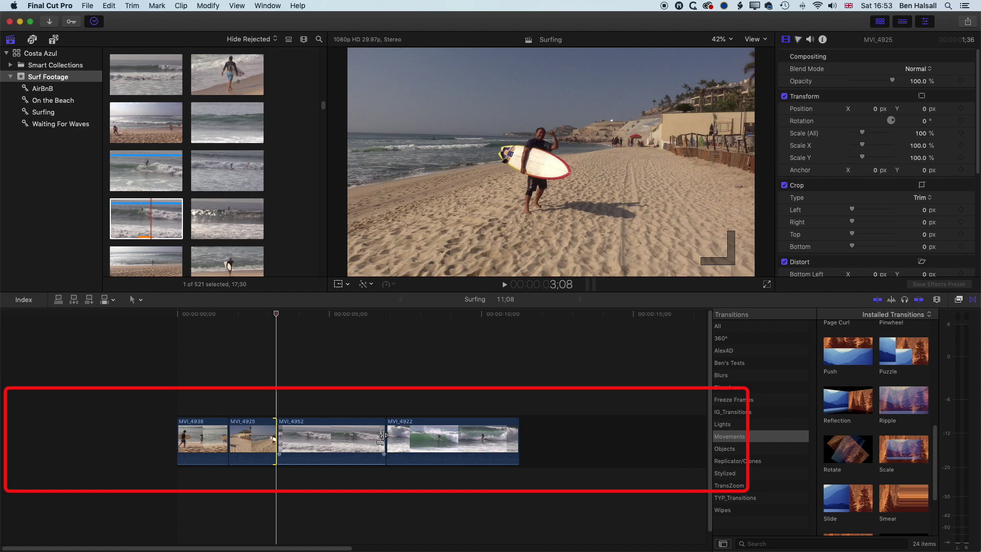
key("shift+period")
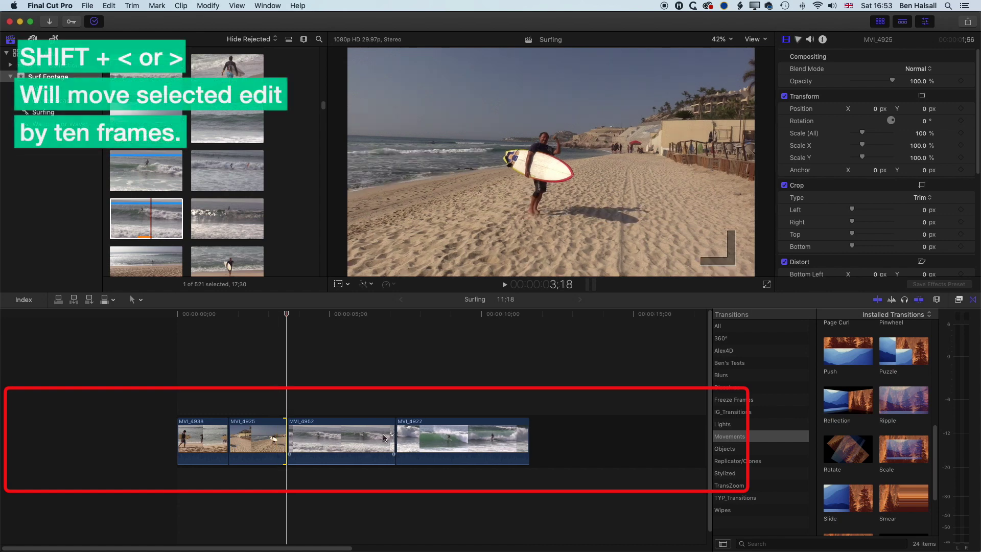
Trim MVI_4925's end back and forth in ten-frame steps until it ends near 1;58 and Surfing runs 11;19.
key("shift+period")
key("shift+period")
key("period")
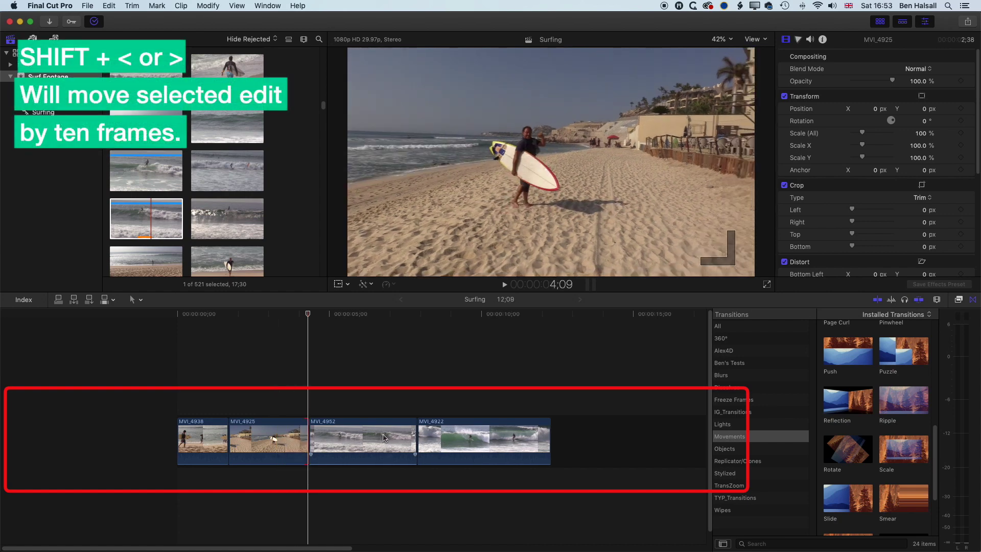
key("shift+comma")
key("shift+comma")
key("shift+comma")
key("shift+comma")
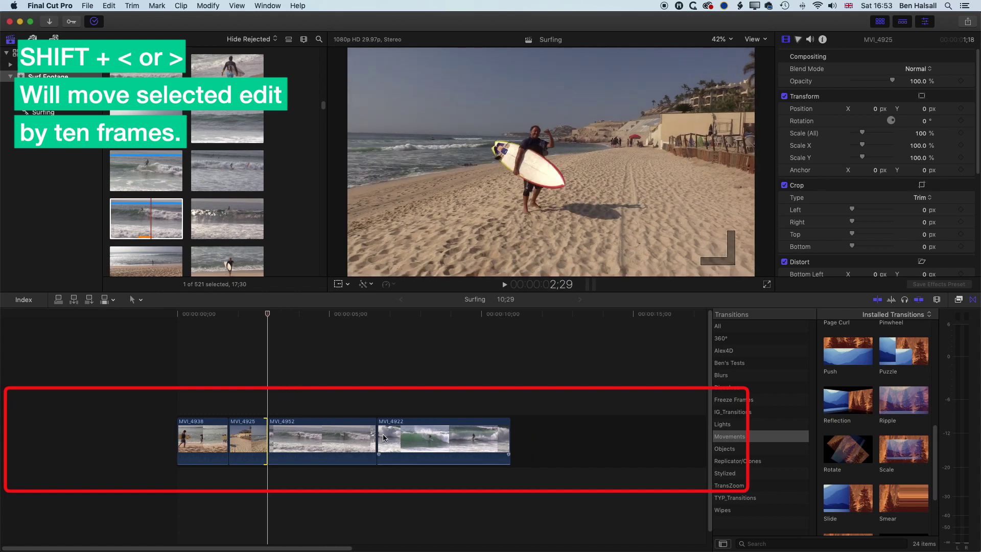
key("shift+period")
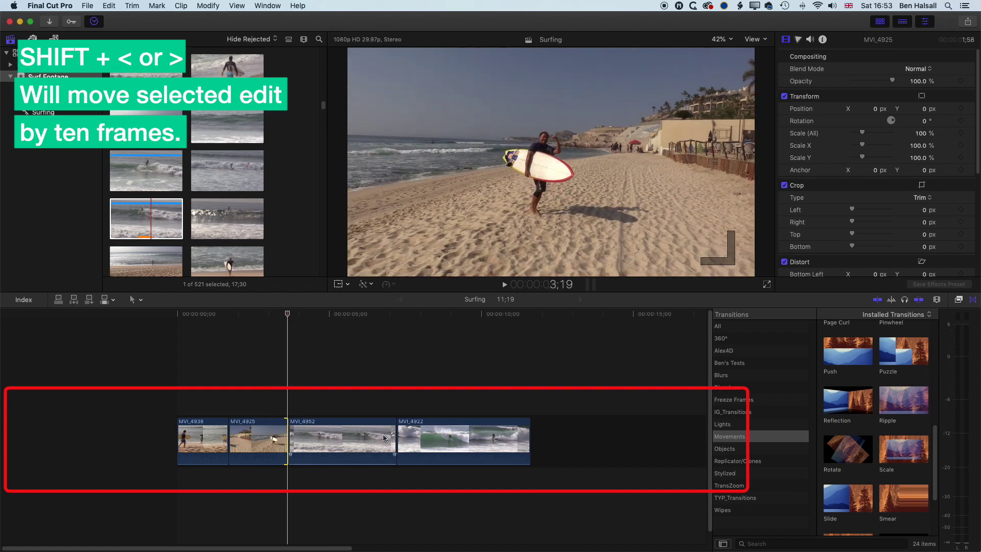
key("shift+comma")
key("shift+comma")
key("shift+period")
key("shift+period")
key("shift+period")
left_click(267, 314)
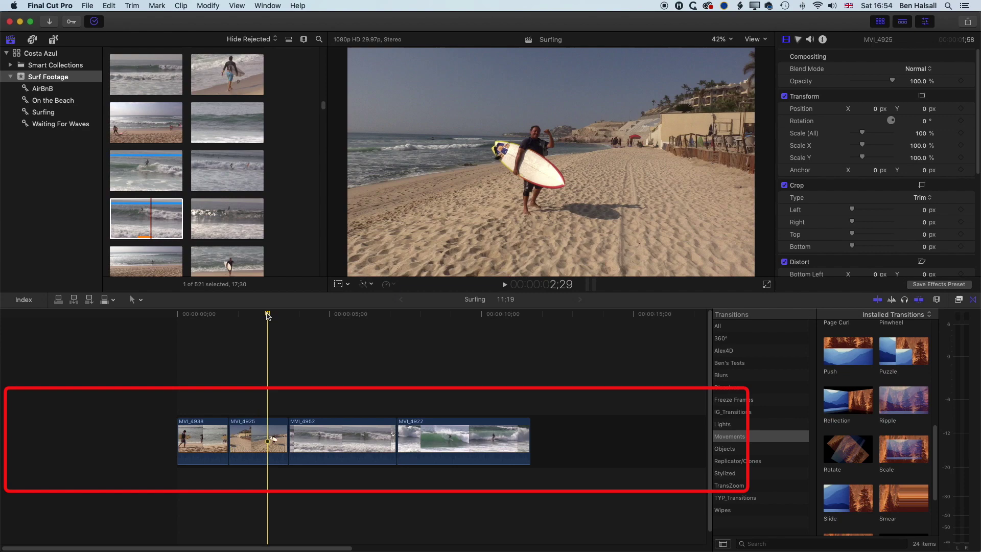
Slide MVI_4925 later with the Trim tool, then move it about ten frames right with the Position tool.
left_click(135, 300)
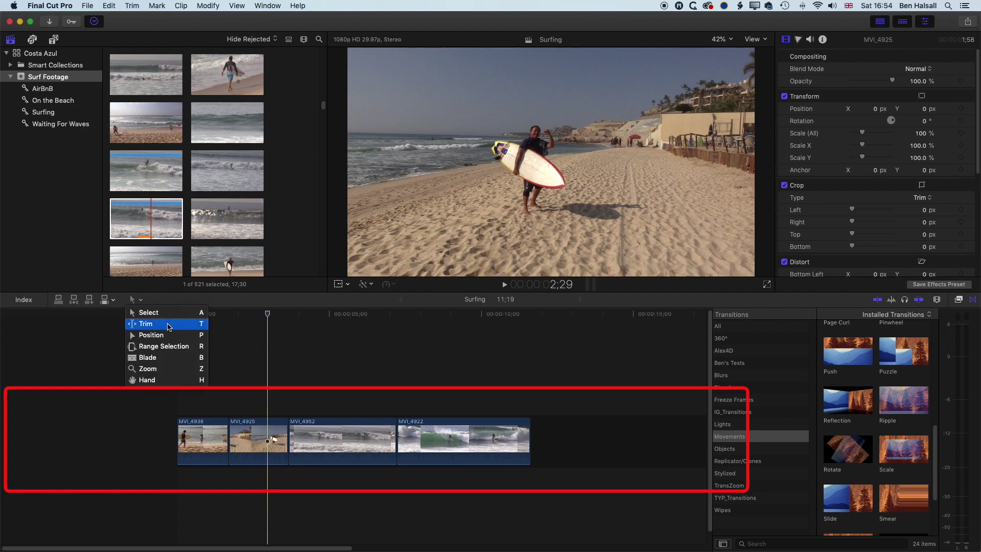
left_click(146, 324)
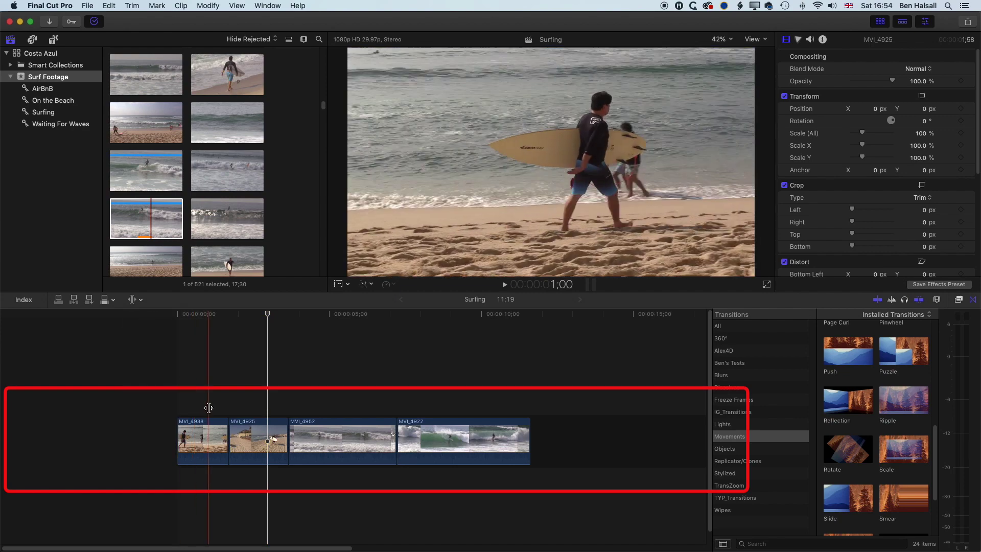
left_click_drag(254, 431, 255, 432)
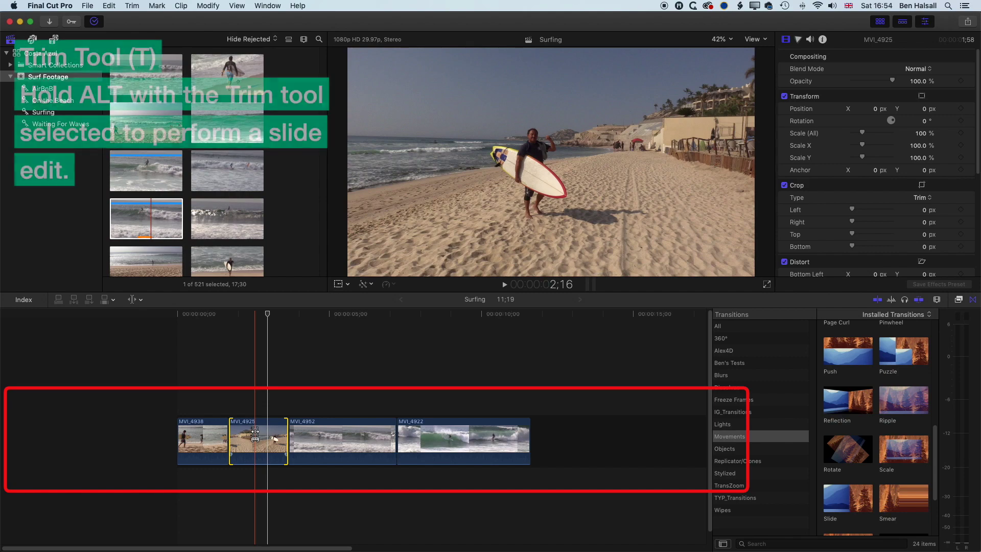
left_click_drag(255, 431, 261, 435)
key("p")
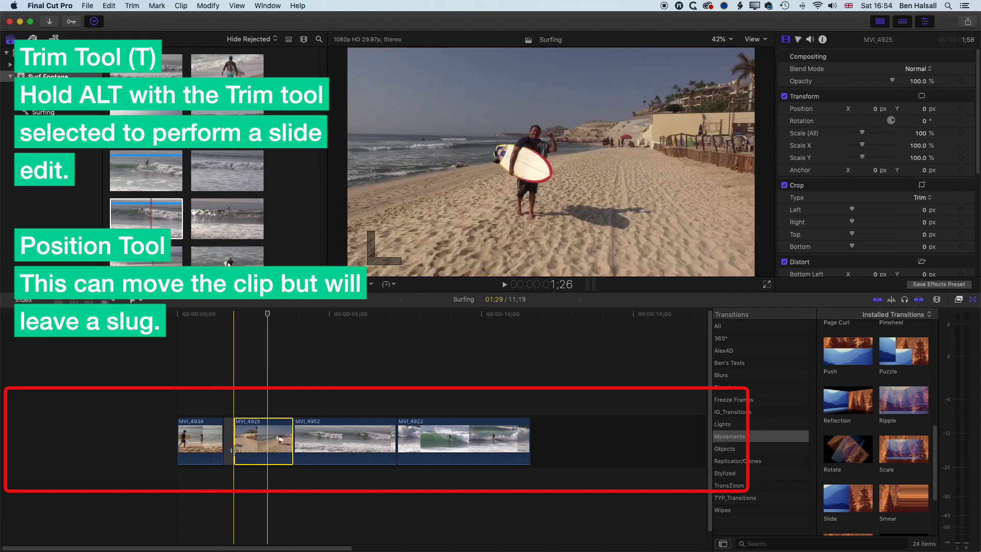
Undo the Position move, then slide MVI_4925 about 7 frames later with the Trim tool.
key("super+z")
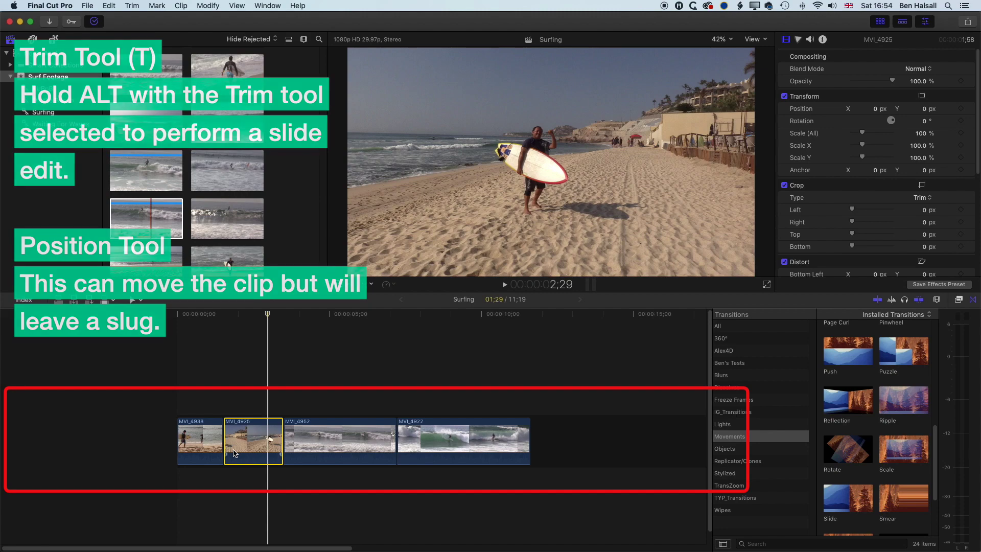
left_click(141, 300)
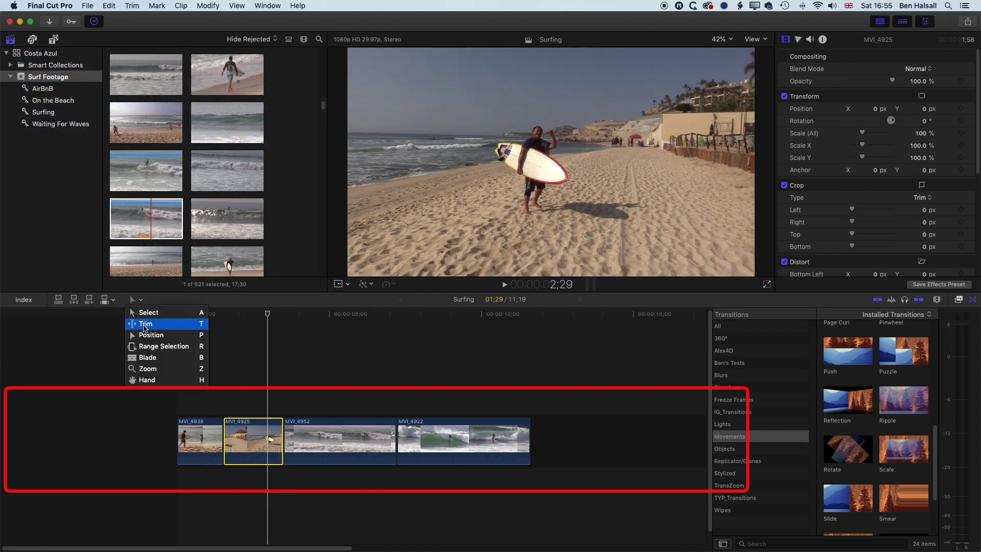
left_click(162, 327)
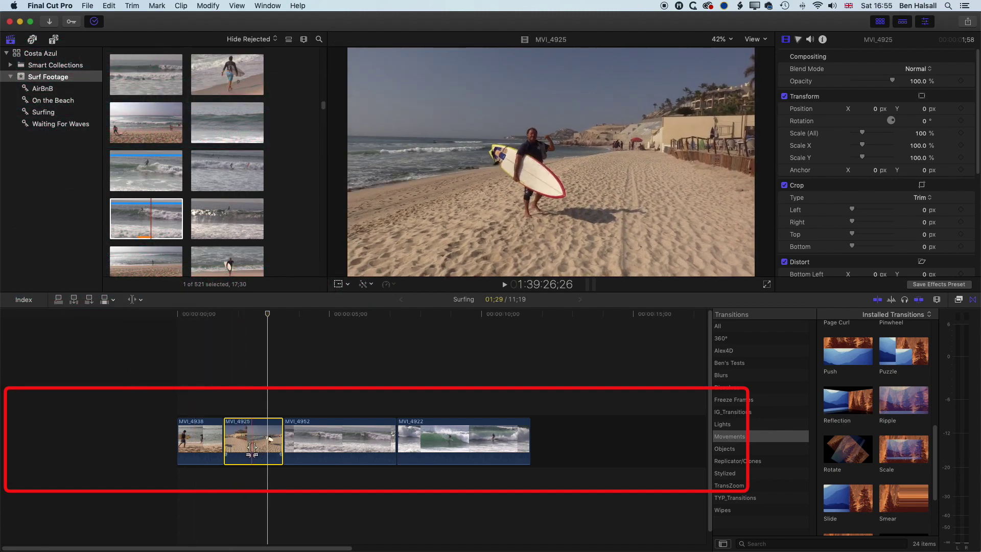
left_click(251, 447)
left_click_drag(250, 448, 255, 445)
left_click_drag(272, 314, 313, 320)
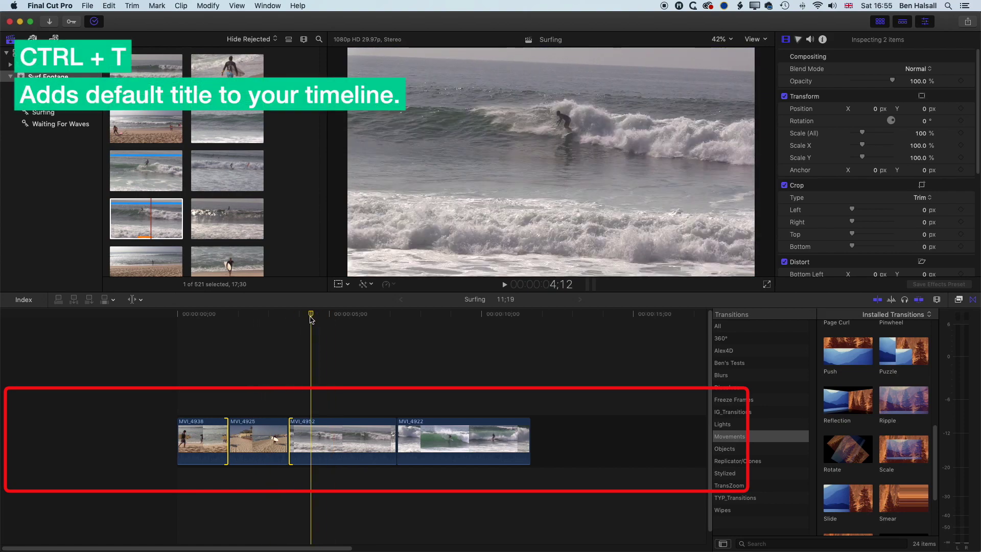
Add a Basic Title at the playhead, shorten it to about 2;17, and preview it.
key("ctrl+t")
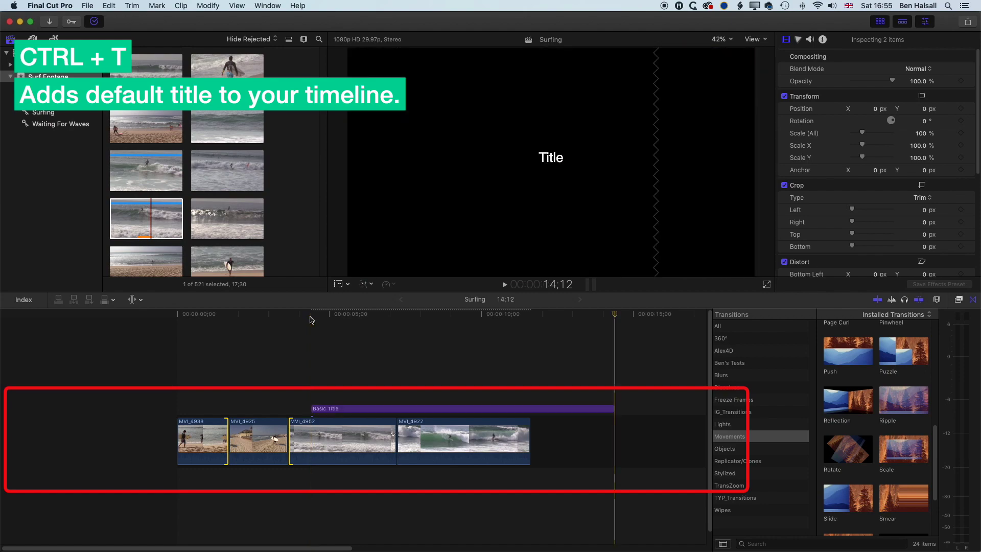
left_click_drag(613, 408, 386, 408)
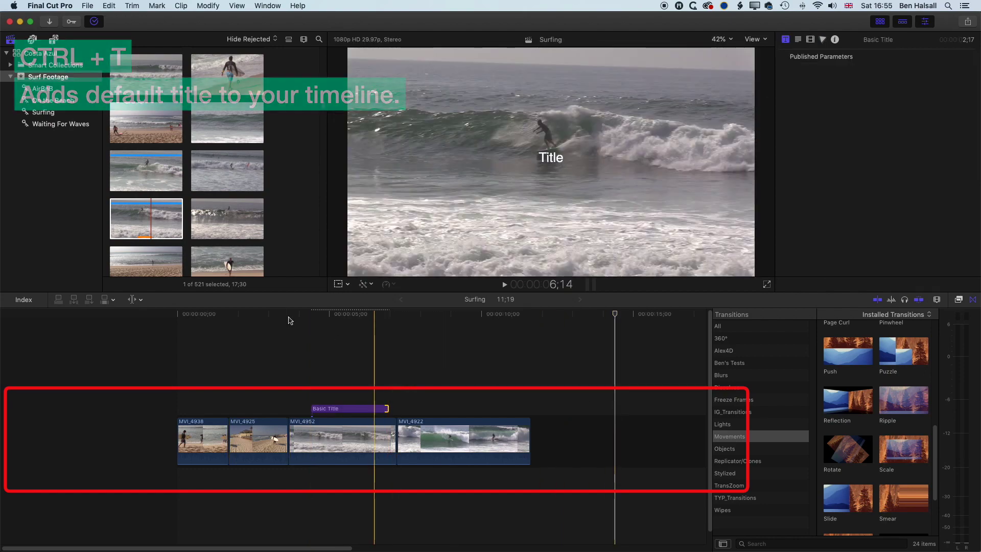
key("space")
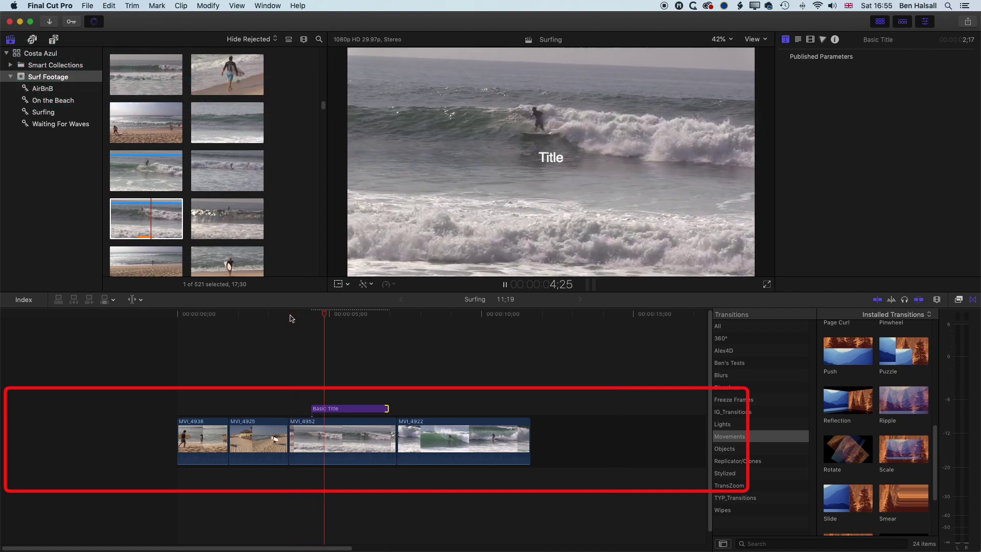
key("space")
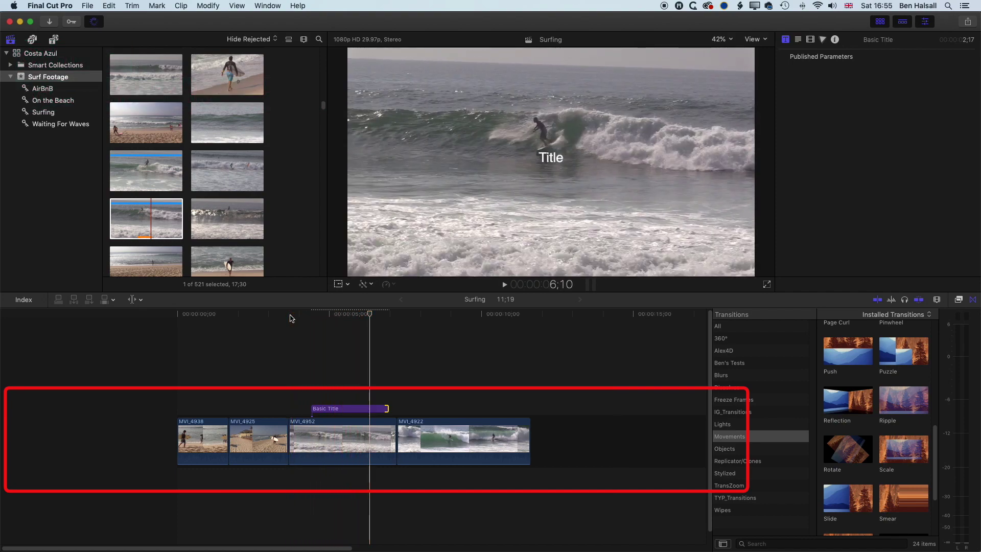
Slip MVI_4952's footage later then earlier with the Trim tool, keeping the Basic Title fixed.
left_click(133, 300)
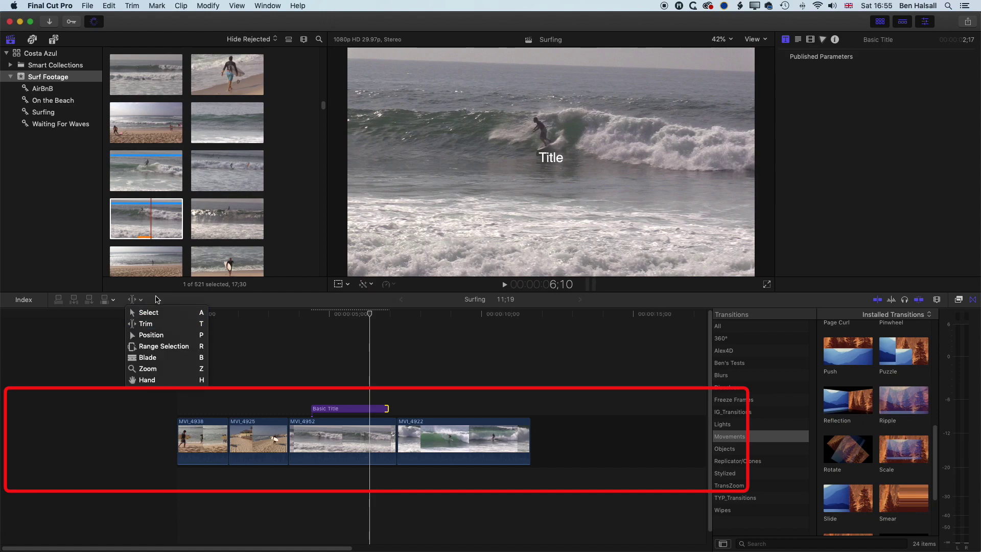
left_click(146, 323)
left_click_drag(343, 438, 346, 436)
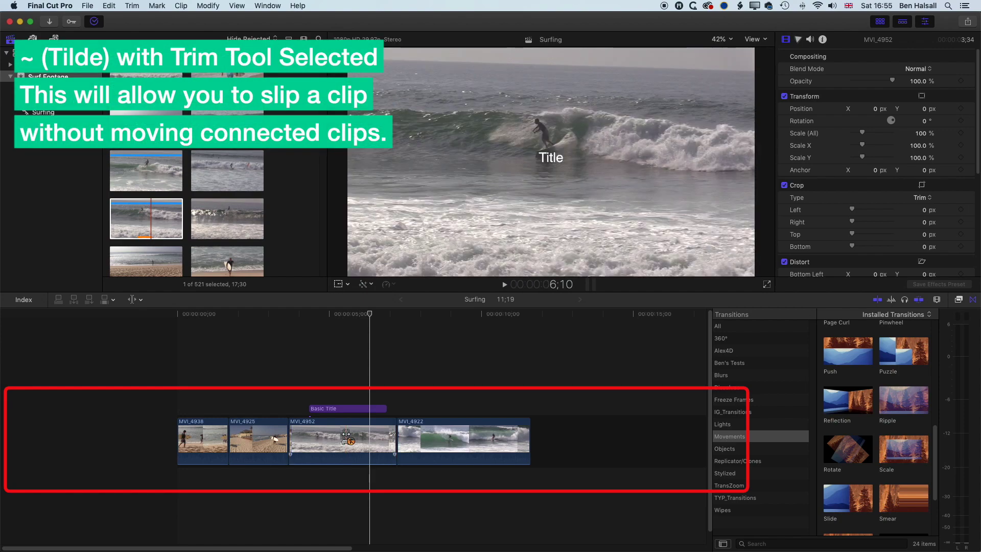
mouse_move(346, 436)
left_mouse_down()
mouse_move(333, 433)
mouse_move(346, 435)
left_mouse_up()
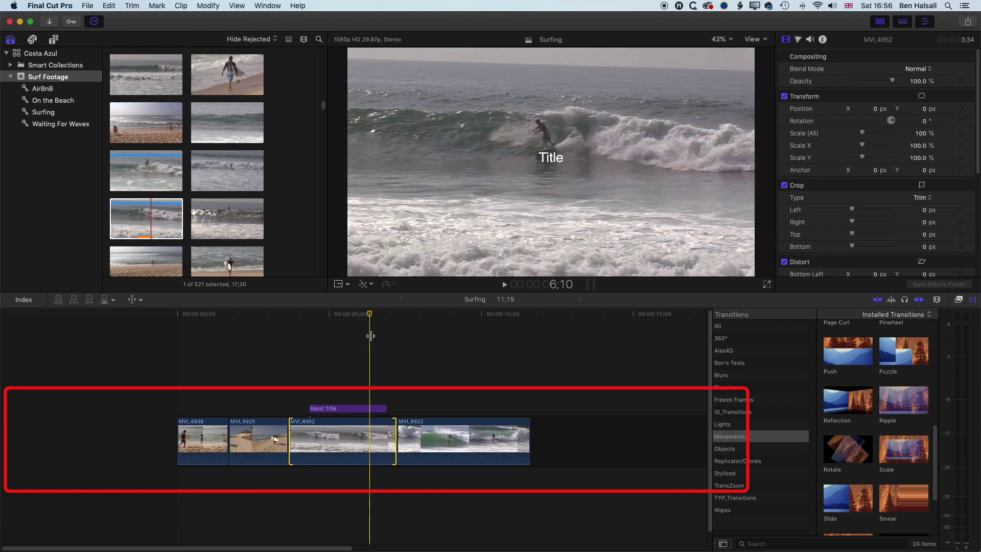
left_click(371, 335)
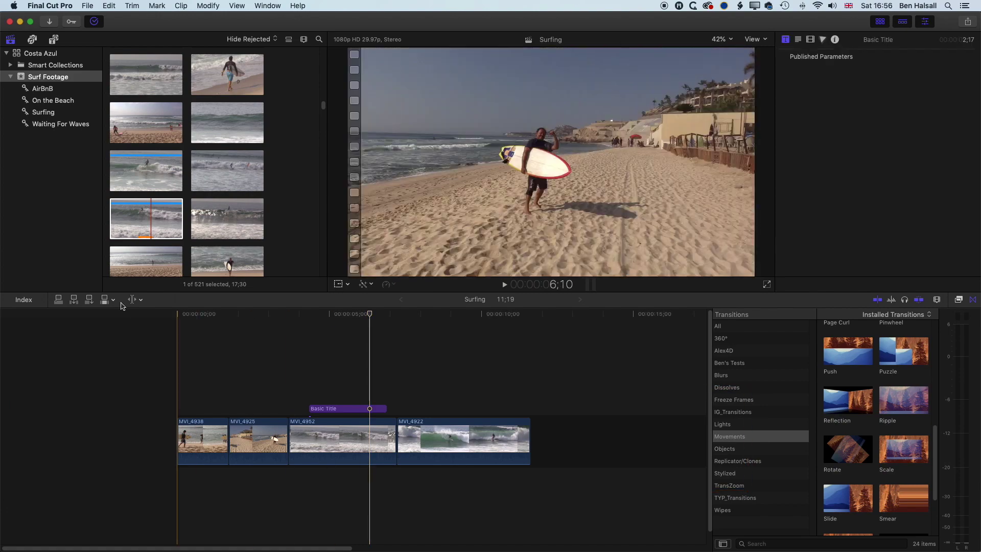
Switch to the Select (A) tool and select MVI_4952.
left_click(141, 301)
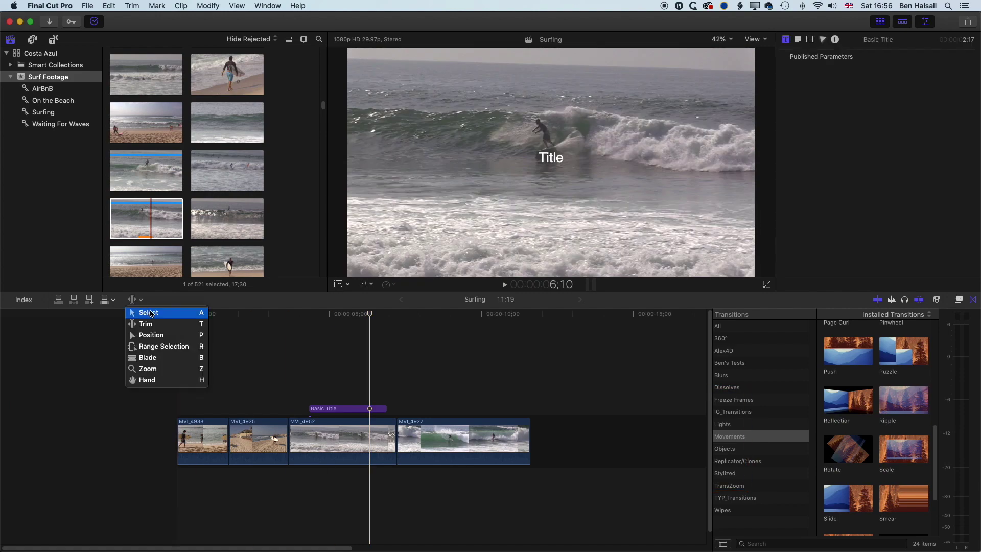
left_click(158, 301)
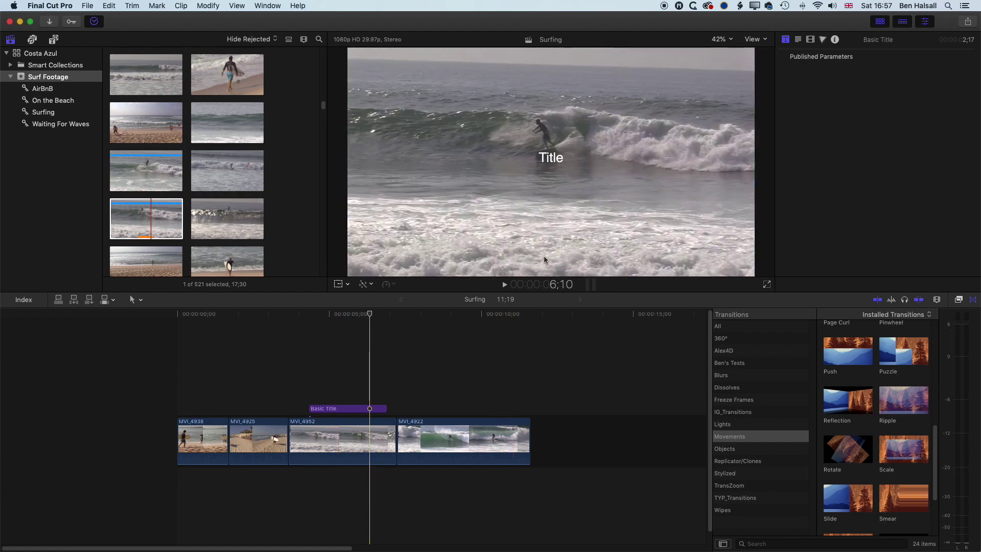
left_click(325, 434)
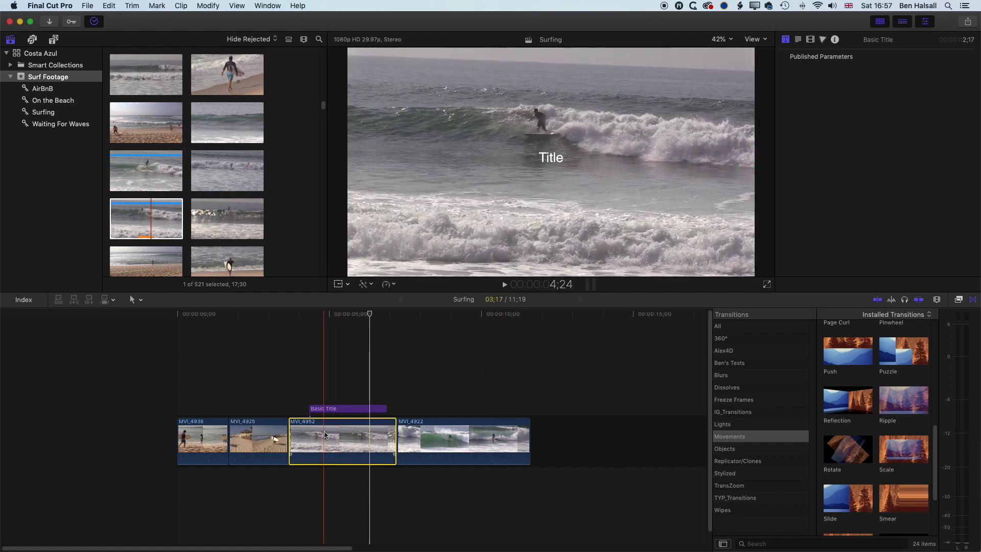